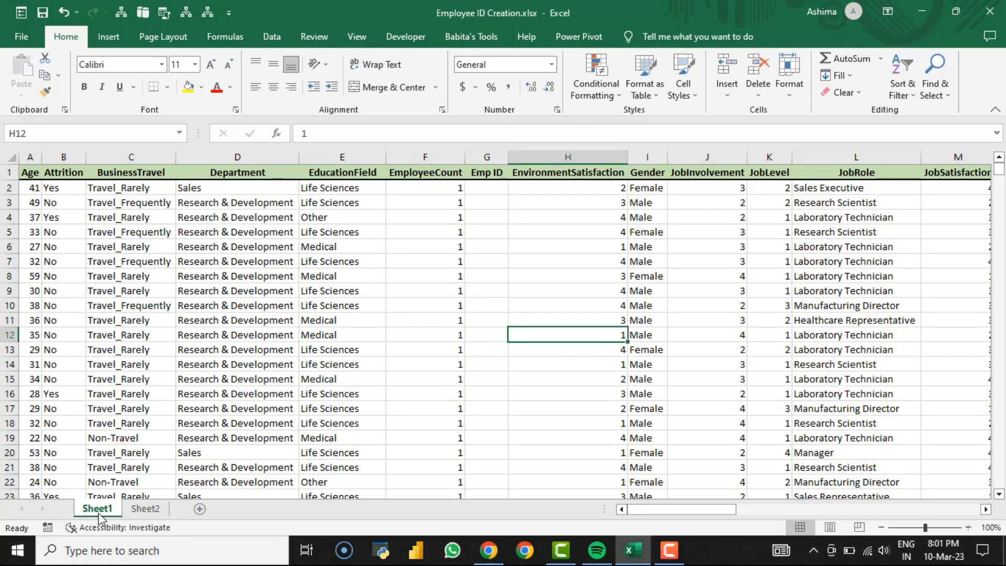
Step: On Sheet2, enter the headers Name, Total Marks and Result in cells A1, B1 and C1
left_click(146, 511)
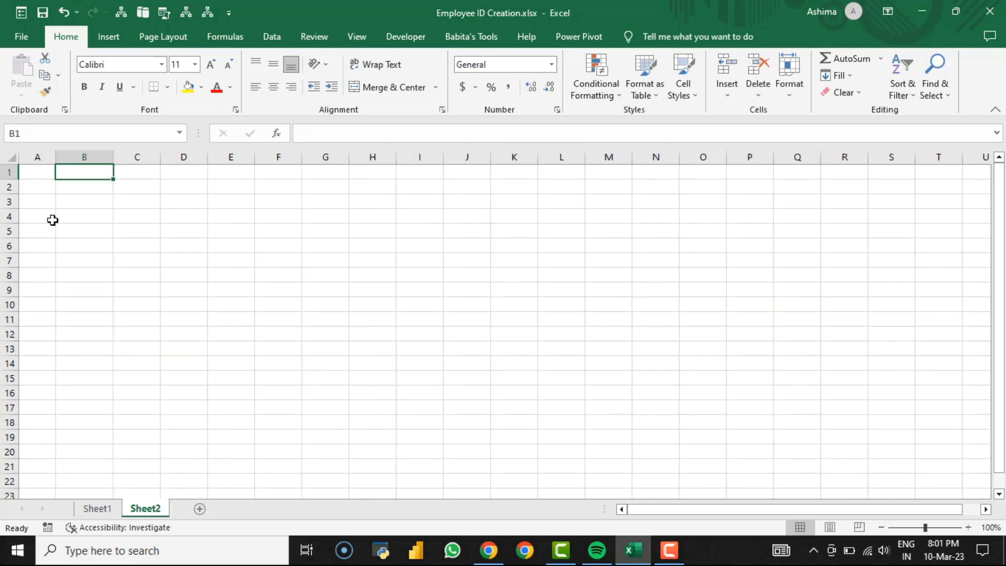
left_click(37, 172)
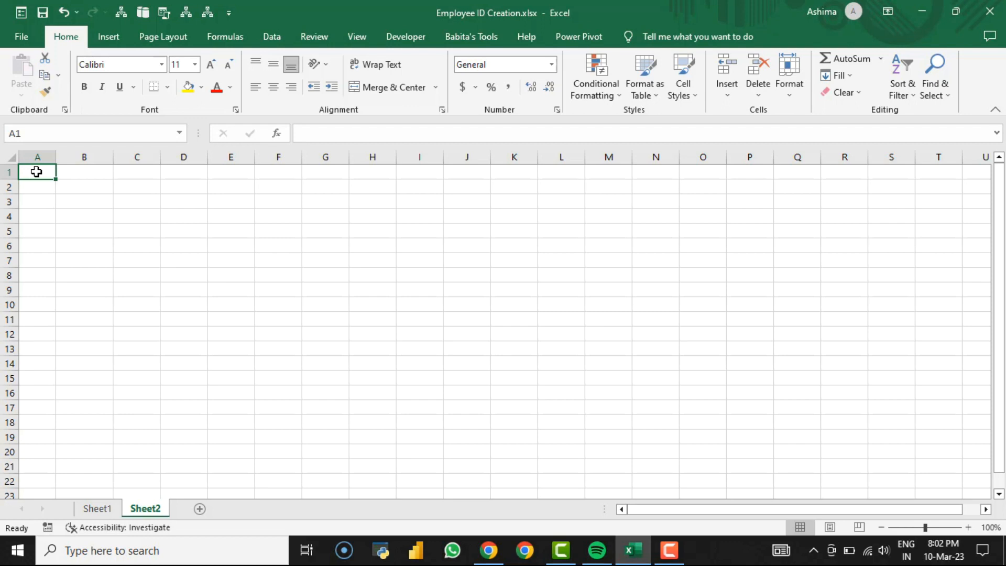
double_click(36, 172)
type("Name")
key("Tab")
type("Total Marks")
key("Return")
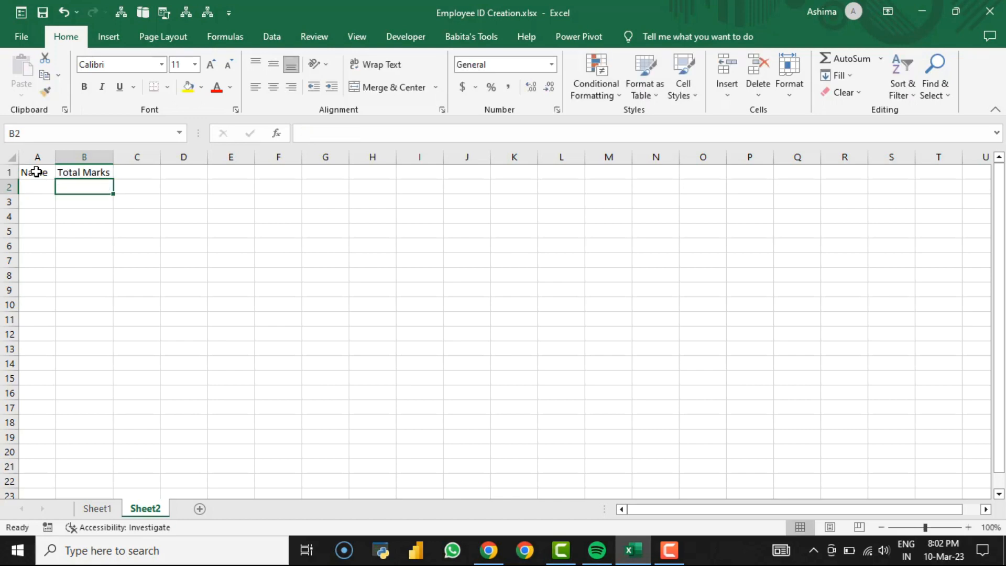
key("Up")
key("Right")
type("Result")
key("Return")
Step: Enter the first three students' names in cells A2 to A4 under the Name header
key("Left")
key("Left")
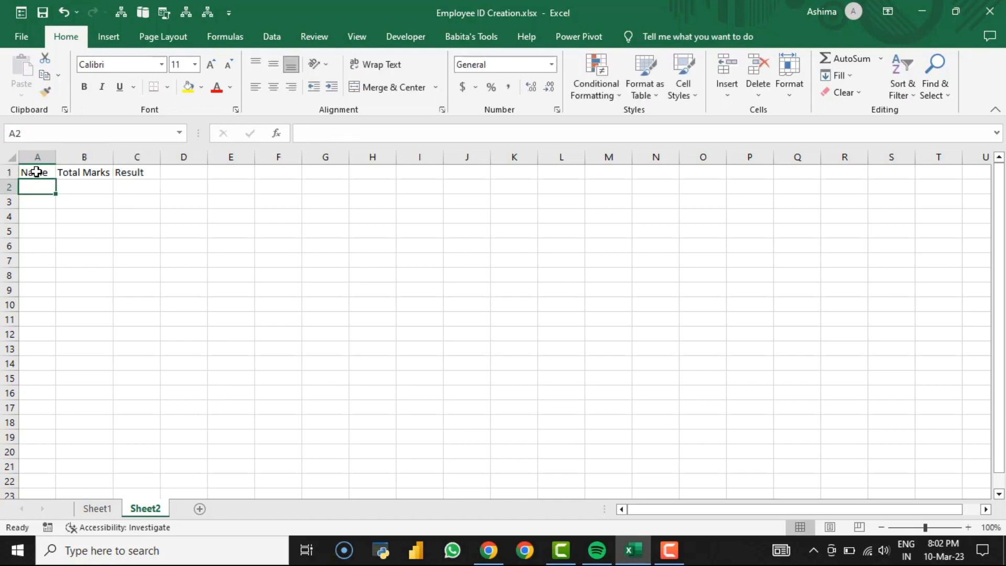
type("Jatin")
key("Return")
type("kama")
key("BackSpace")
key("BackSpace")
key("BackSpace")
key("BackSpace")
type("Kamaldeep")
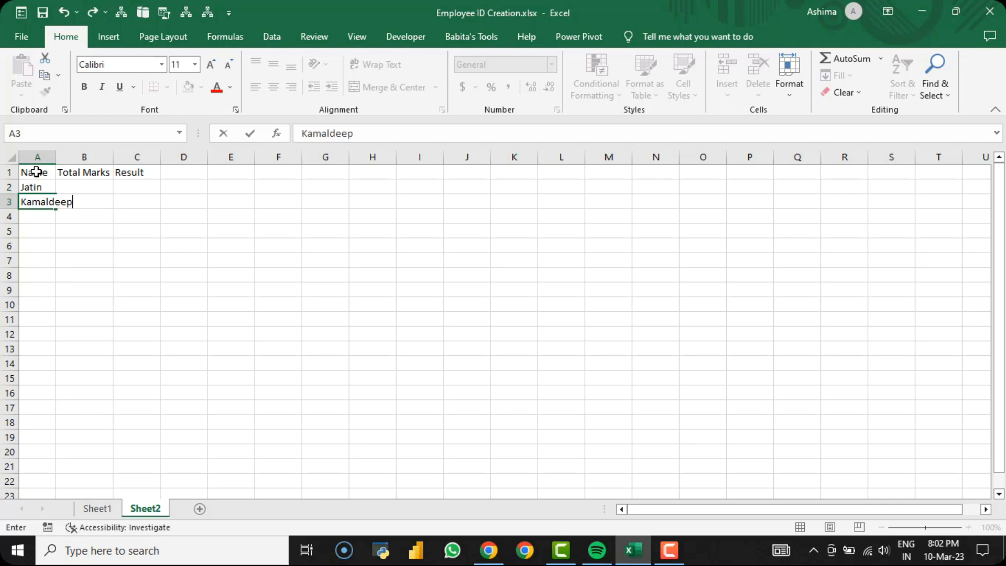
key("Return")
type("Varsha")
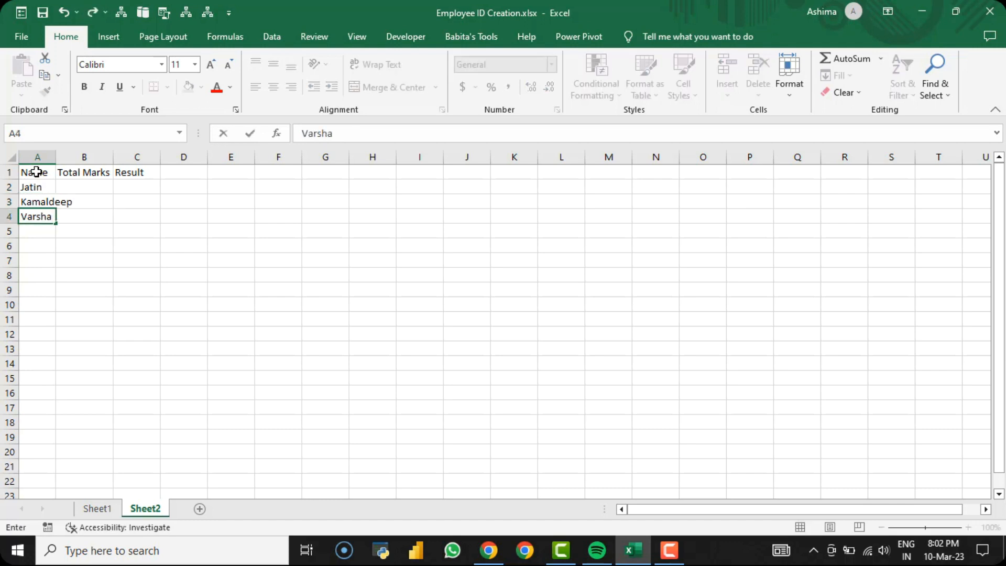
key("Return")
Step: Enter five more students' names in cells A5 to A9 of the Name column
type("Inderpal")
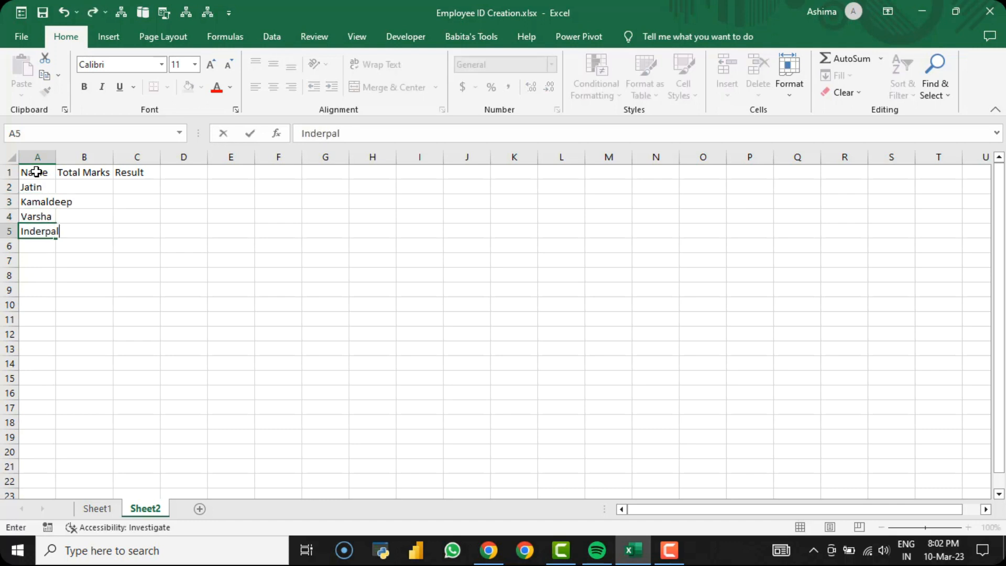
key("Return")
type("Gautham")
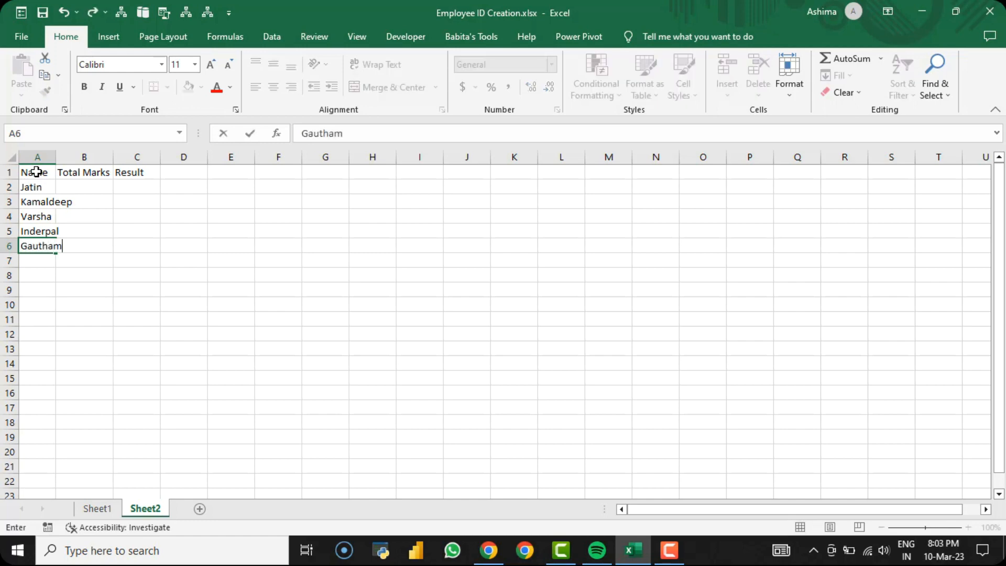
key("Return")
type("Sudhanshu")
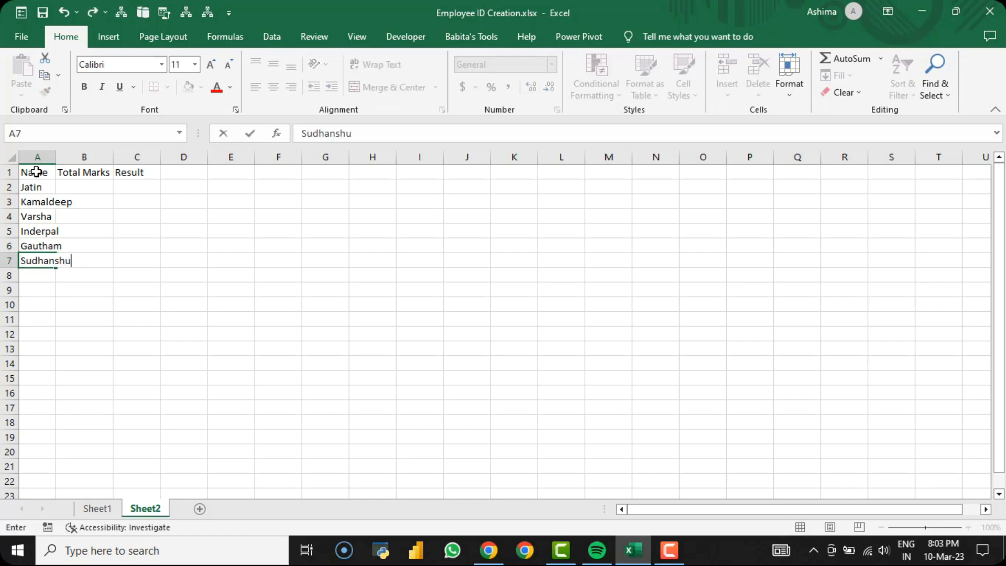
key("Return")
type("Naveen")
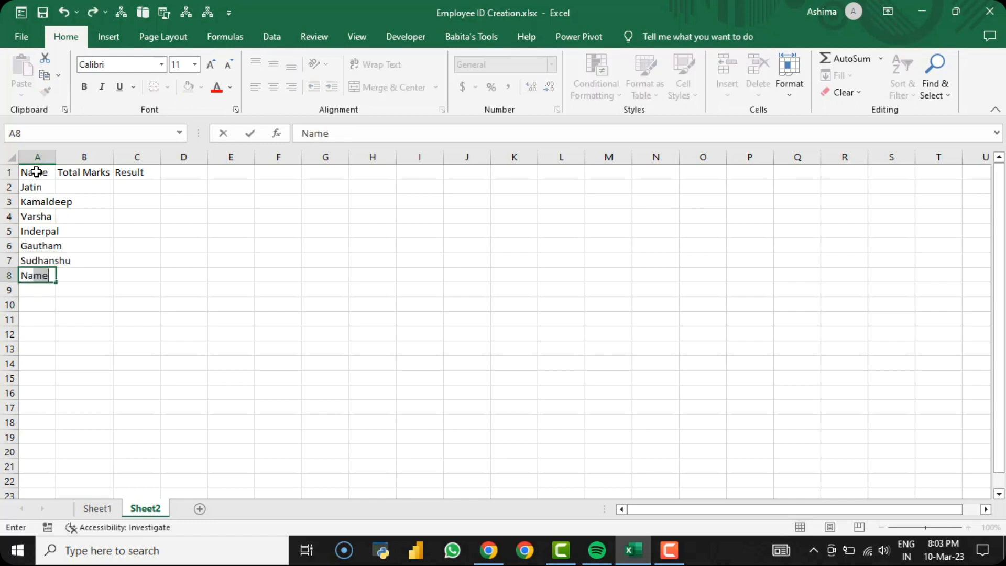
key("Return")
type("Romeo")
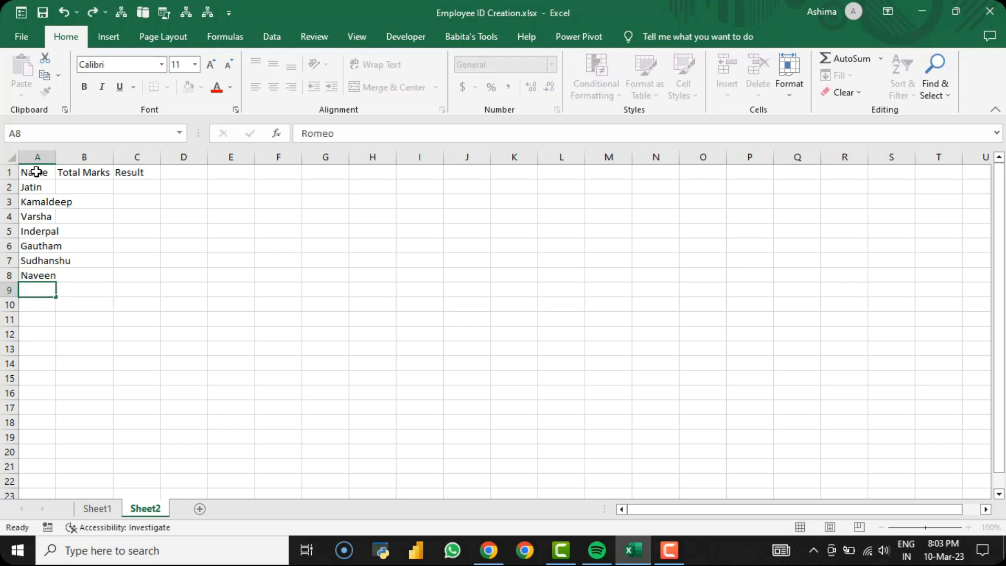
key("Return")
Step: Enter the formula =RANDBETWEEN(20,100) in cell B2 to generate a random mark for the first student
key("Up")
key("Up")
key("Up")
key("Up")
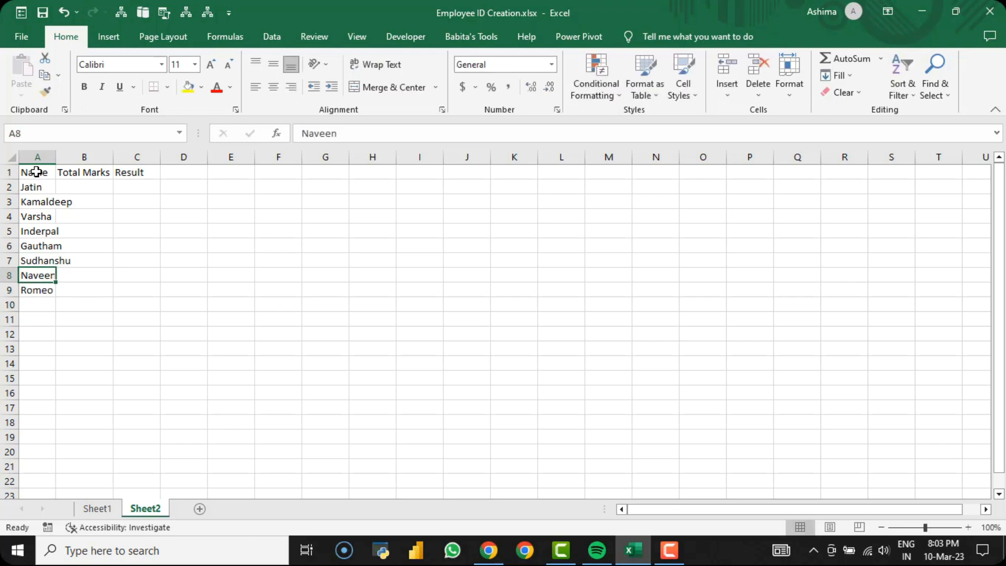
key("Right")
key("Up")
key("Up")
key("Up")
key("Up")
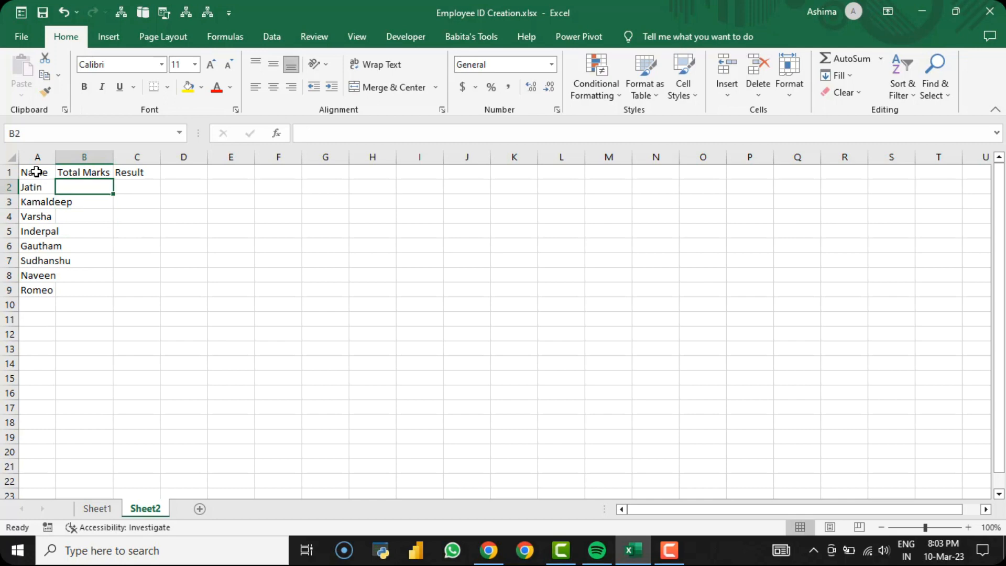
type("=ran")
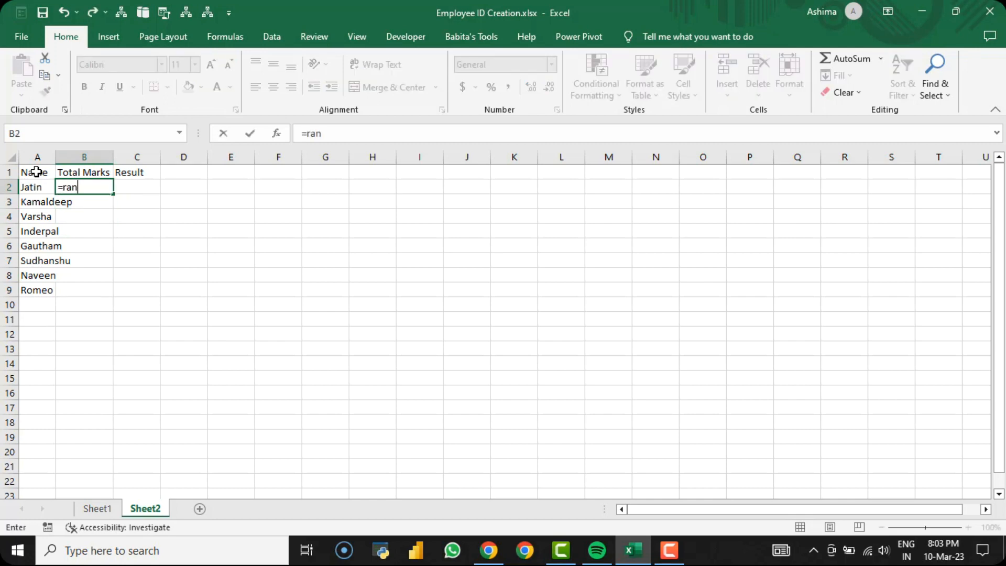
type("d")
key("Down")
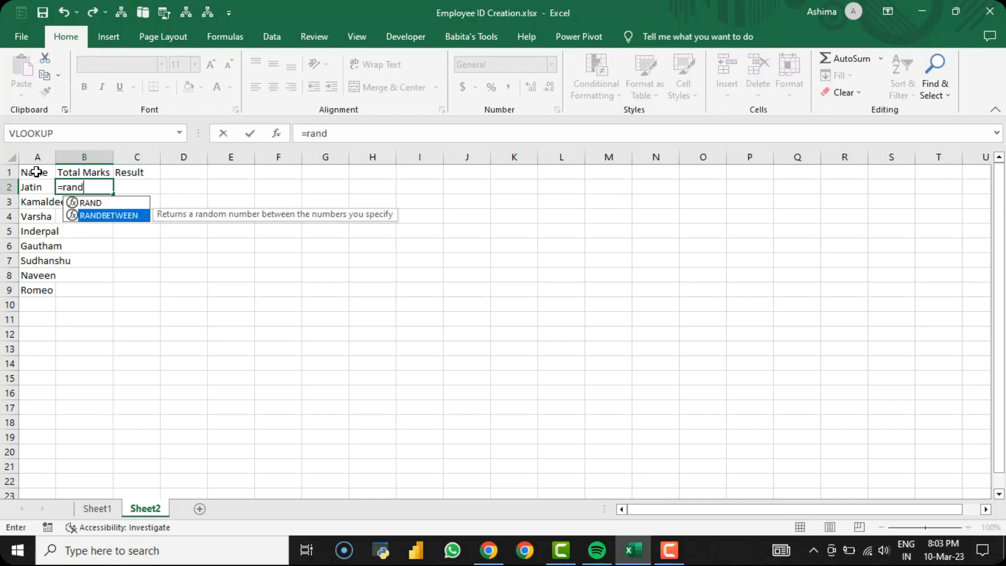
key("Tab")
type("20,100)")
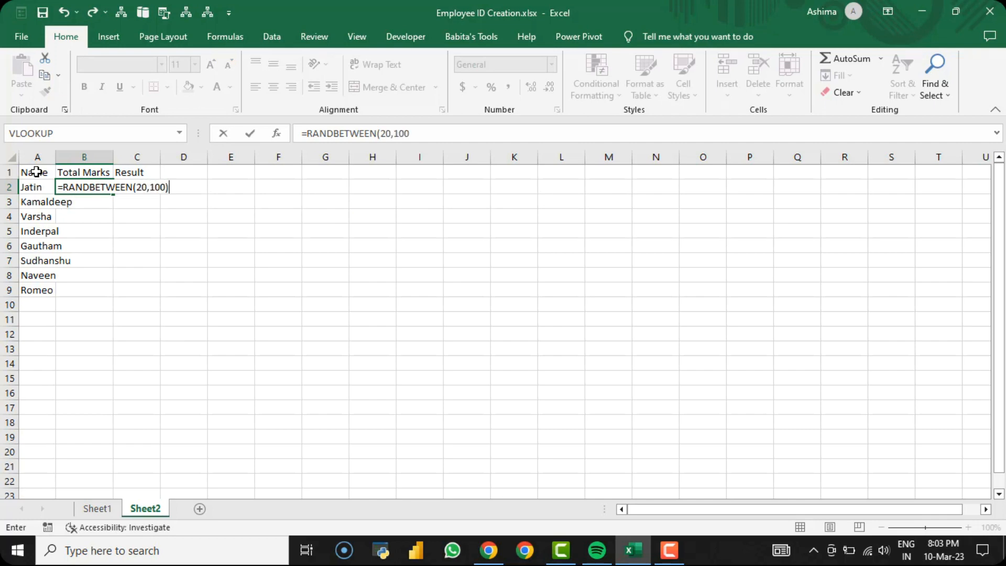
key("Return")
Step: Fill the random marks formula from B2 down to B9 so every student has a total mark
key("Up")
key("Left")
key("ctrl+Down")
key("Right")
key("ctrl+shift+Up")
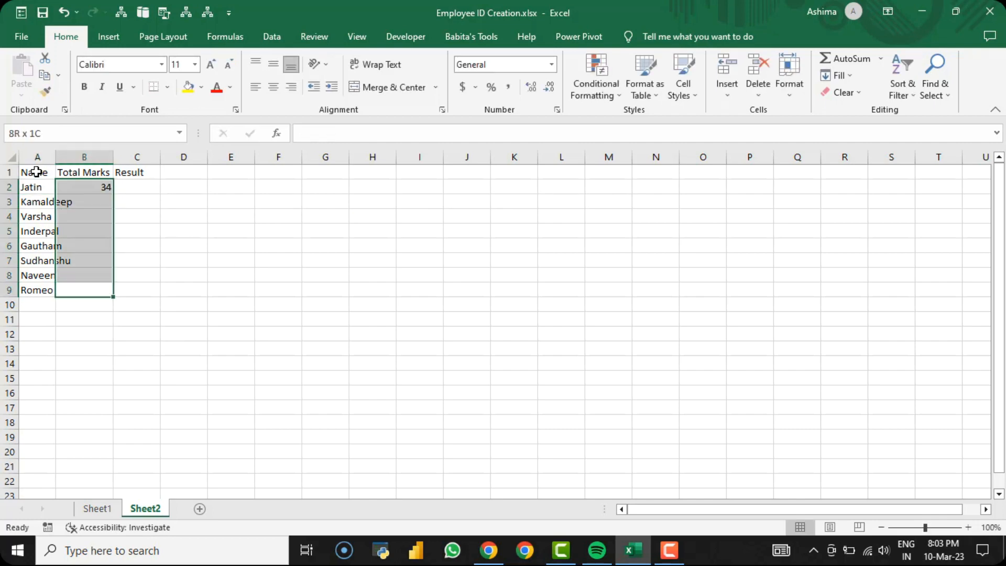
key("ctrl+d")
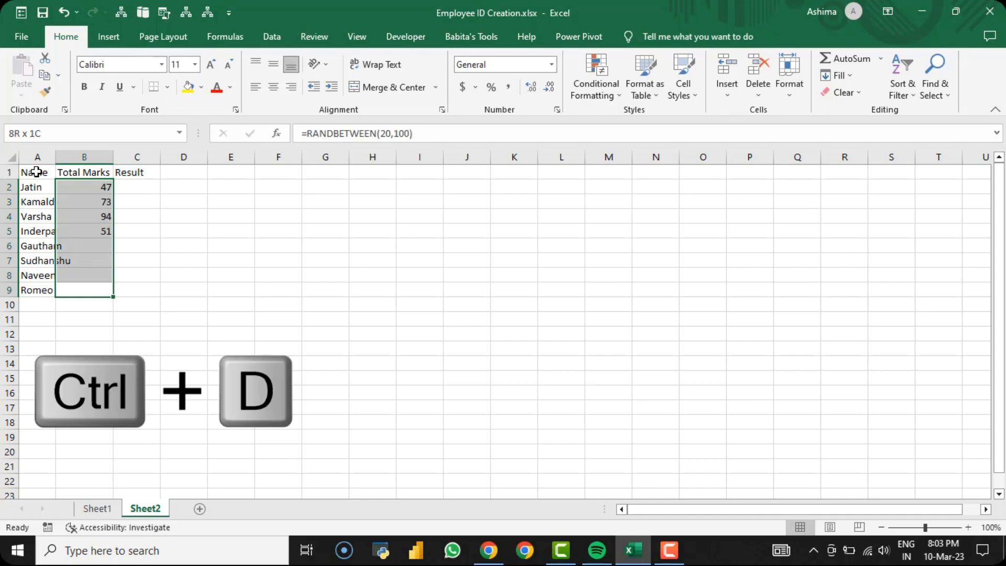
Step: Replace the random formulas in B2:B9 with fixed numbers by pasting the range over itself as Values
key("ctrl+c")
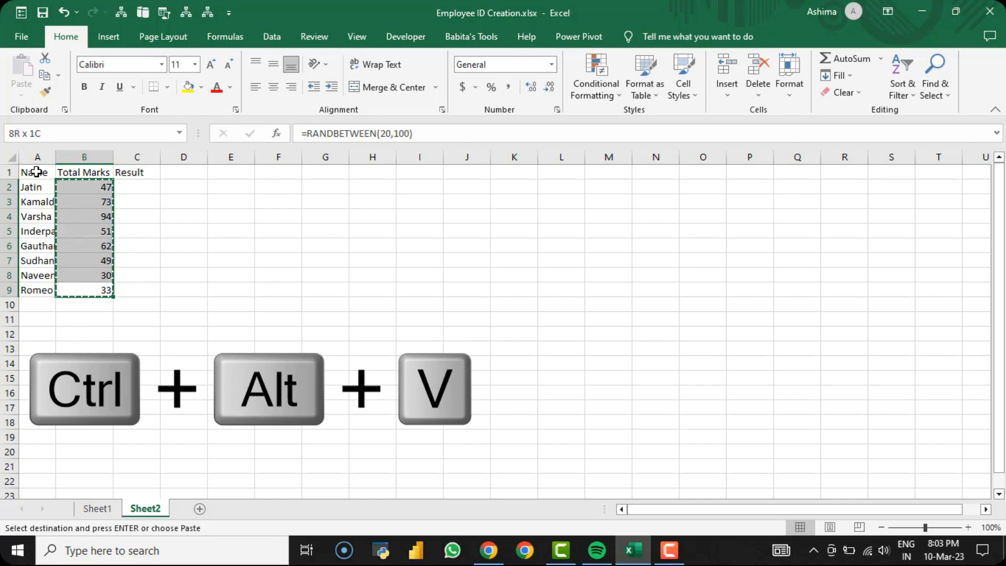
key("ctrl+alt+v")
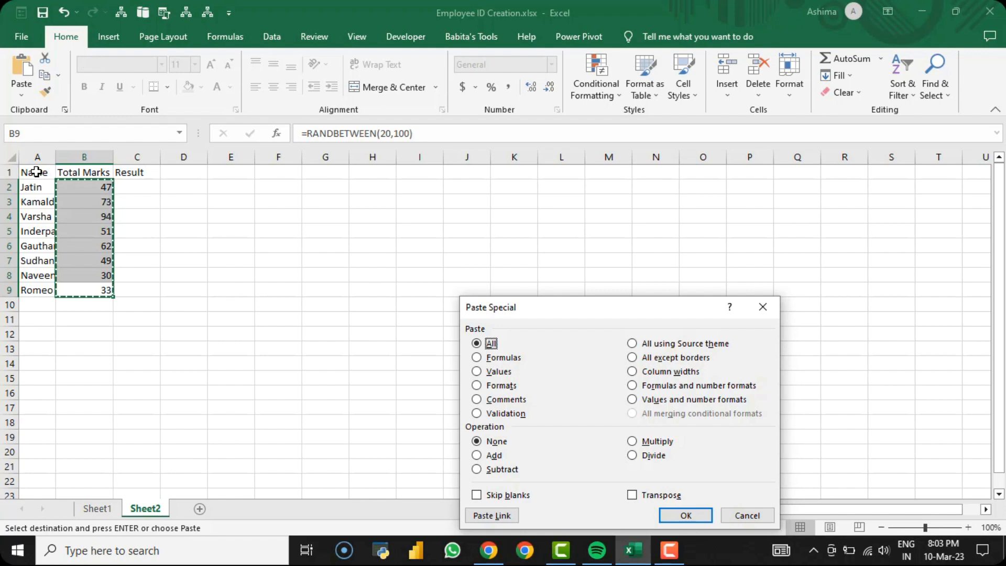
key("v")
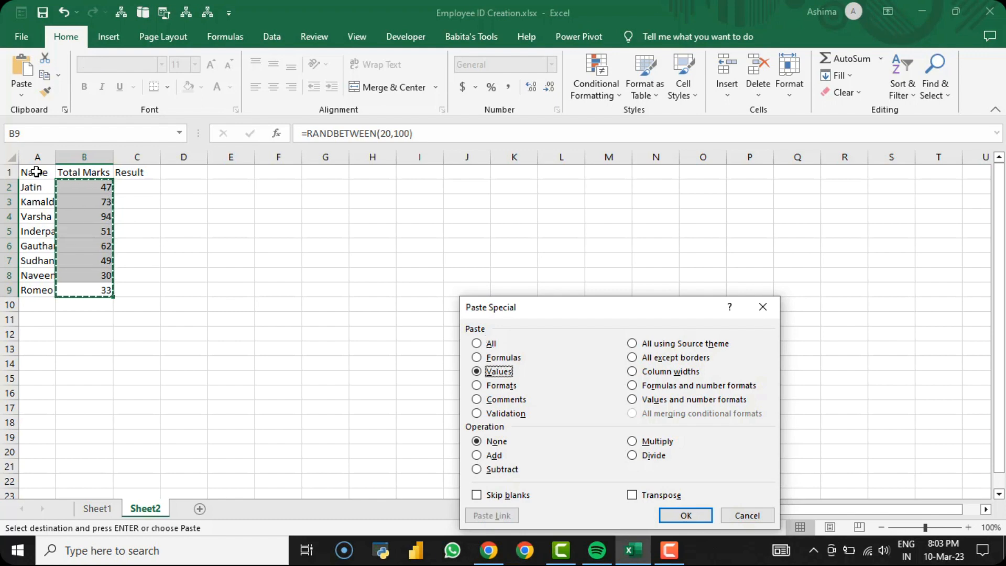
key("Return")
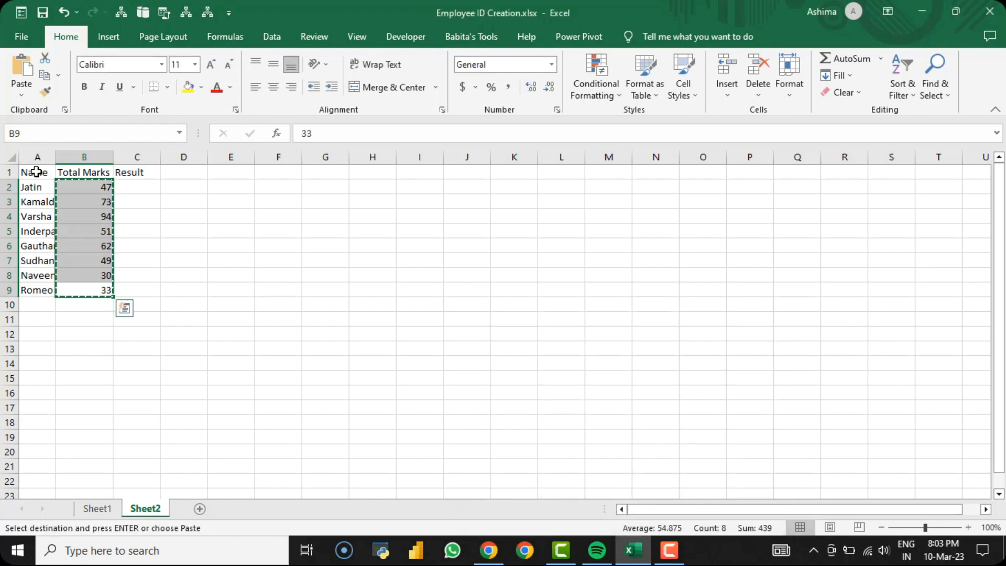
Step: AutoFit the column widths of the whole table A1:C9 and clear the copy selection
key("ctrl+a")
key("alt+h")
key("o")
key("i")
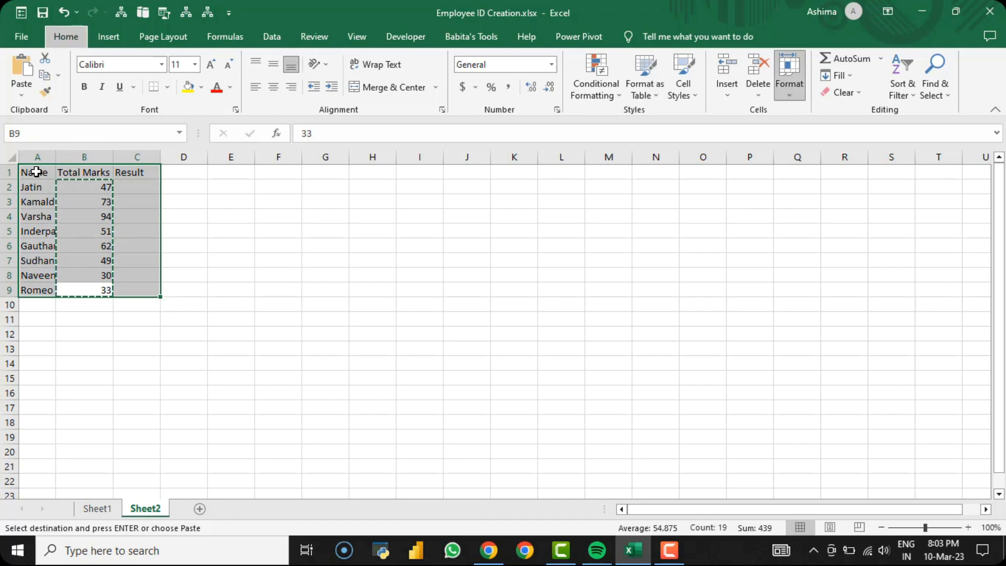
key("Up")
key("Escape")
Step: Enter the formula =IF(B2>33,"Passed","Failed") in cell C2 to grade the first student's total marks
key("ctrl+Up")
key("Right")
key("Down")
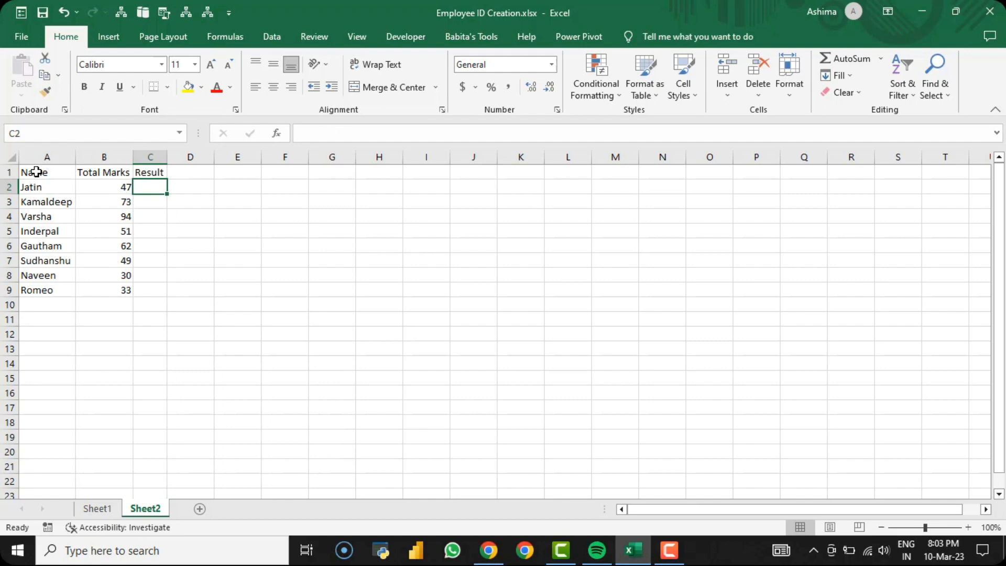
key("Left")
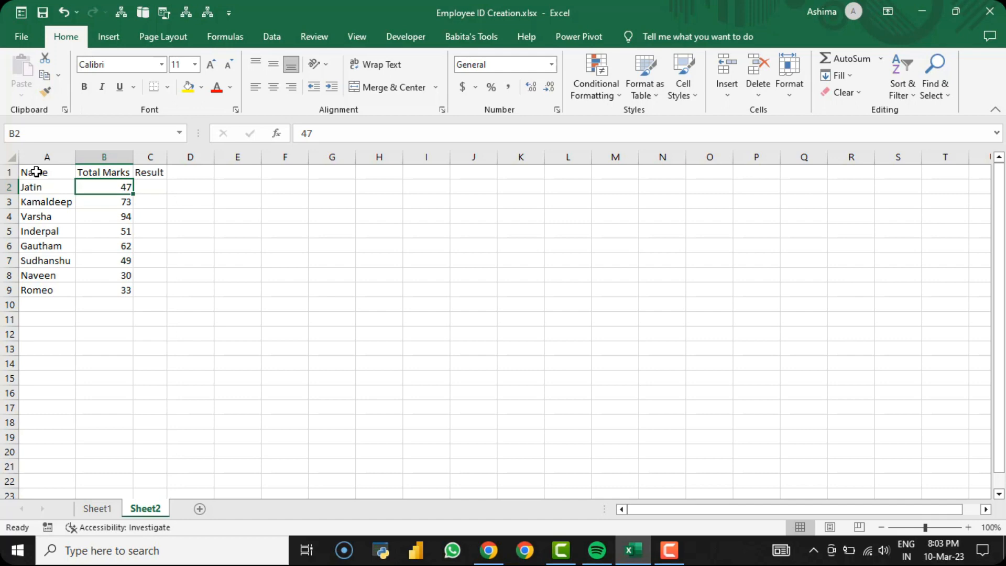
key("Right")
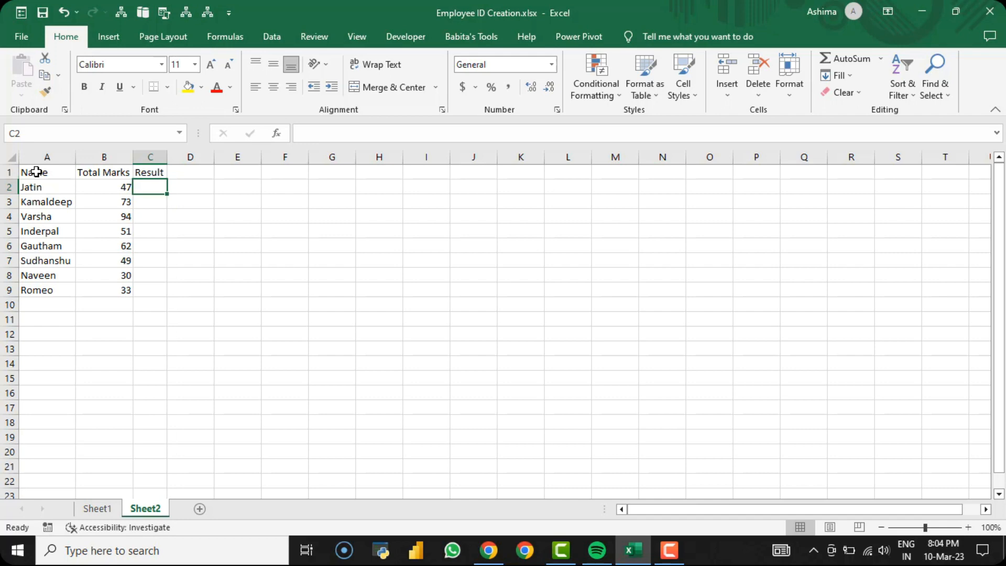
type("=")
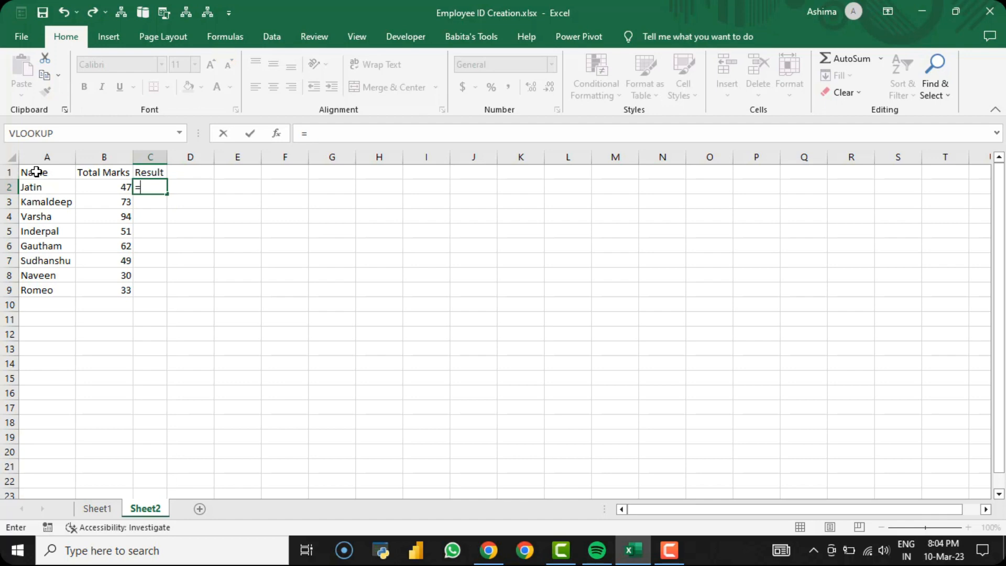
type("if(")
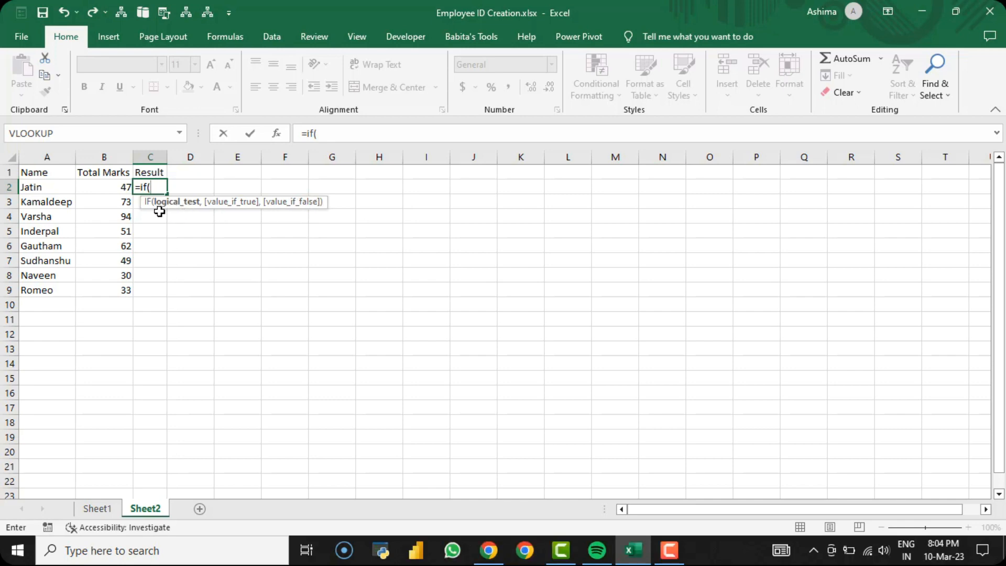
left_click(110, 188)
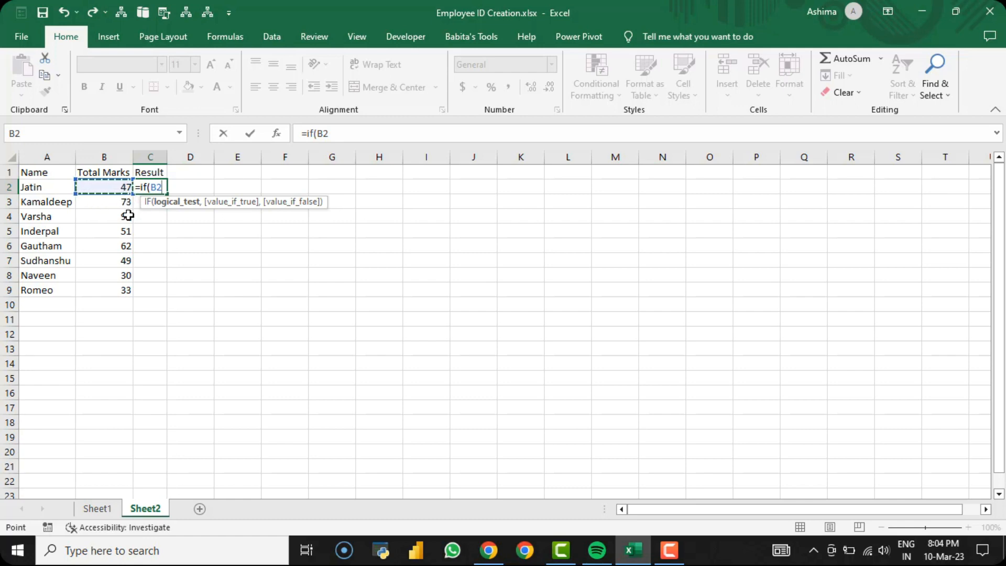
type(">33")
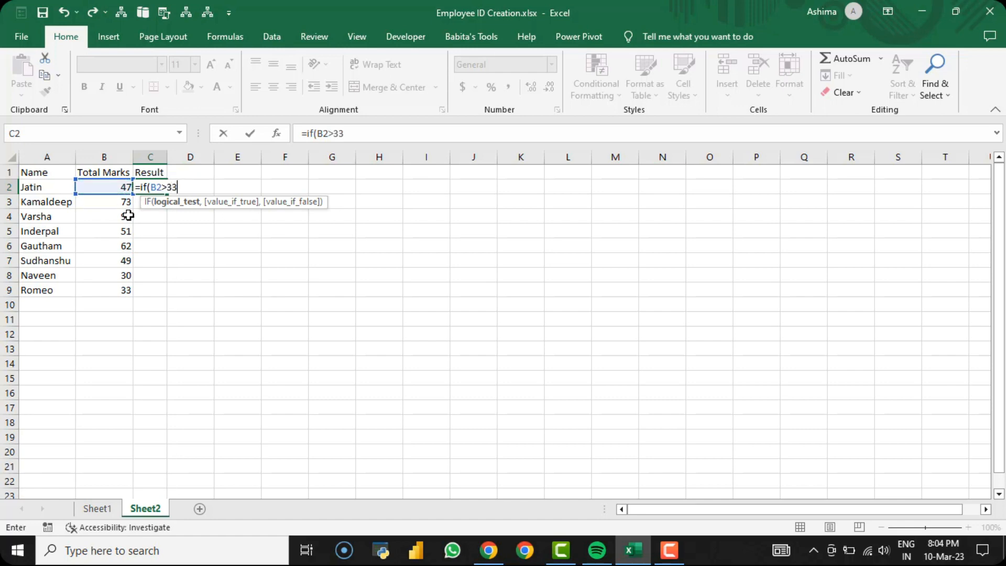
type(",")
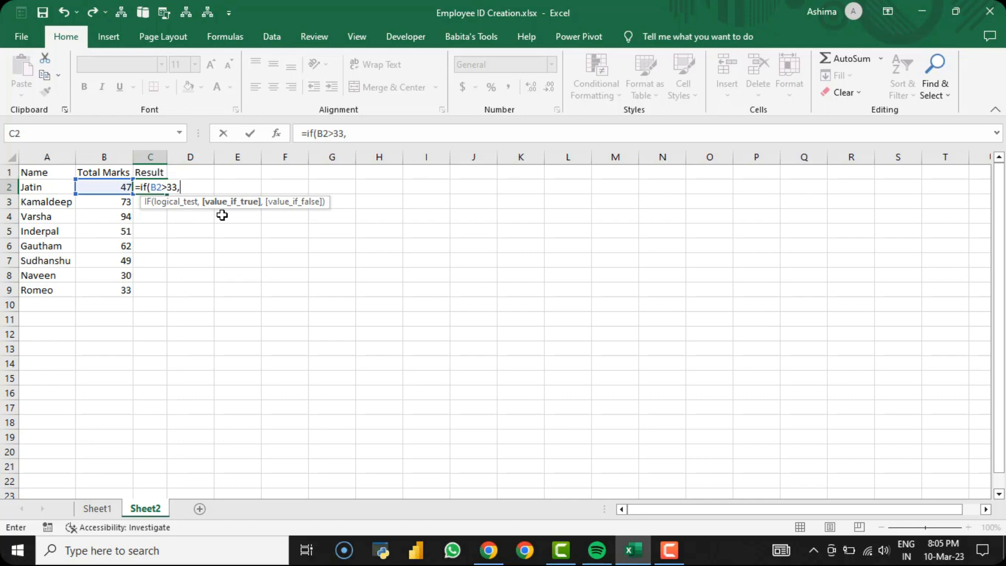
type("\"Passed\",")
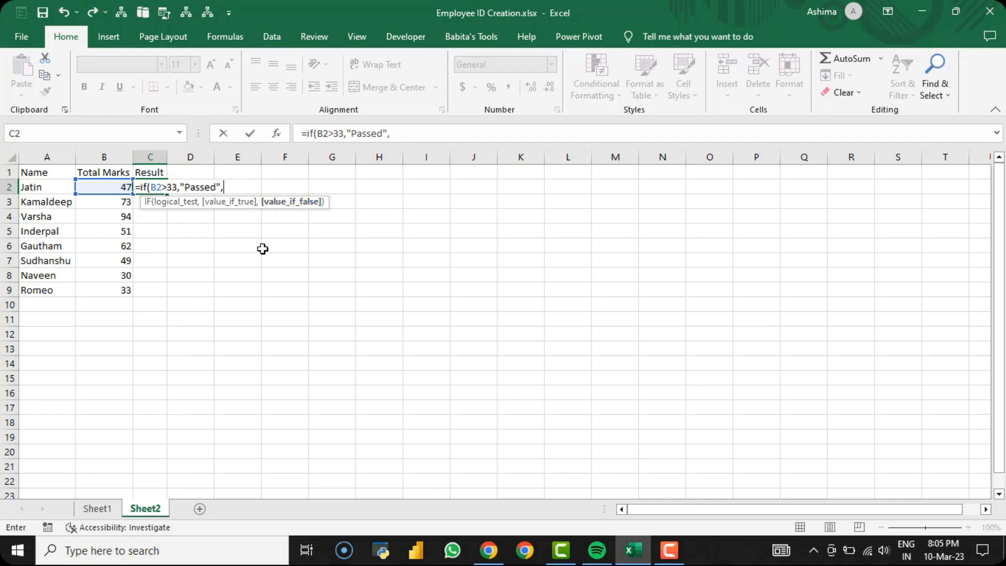
type("\"Failed\")")
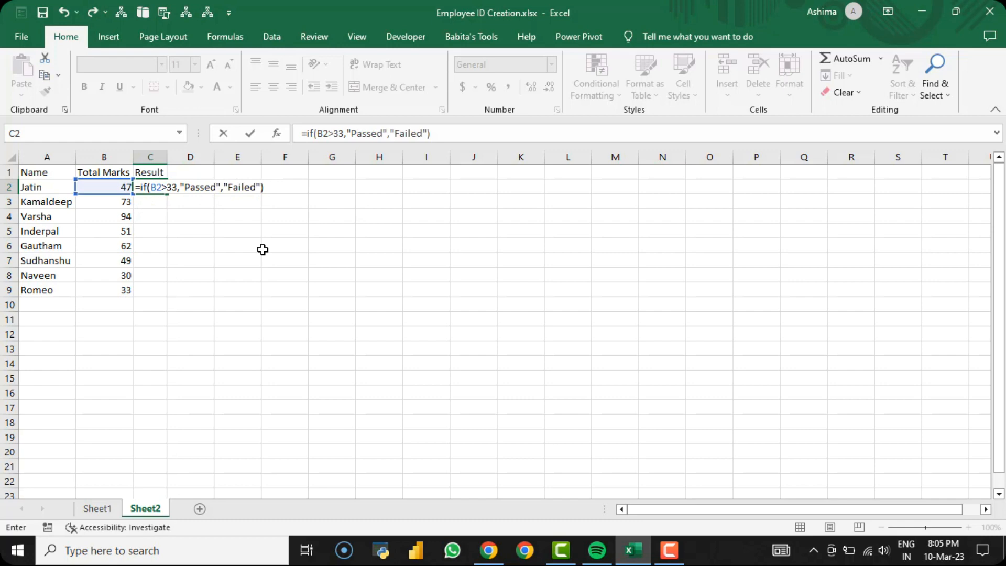
key("Return")
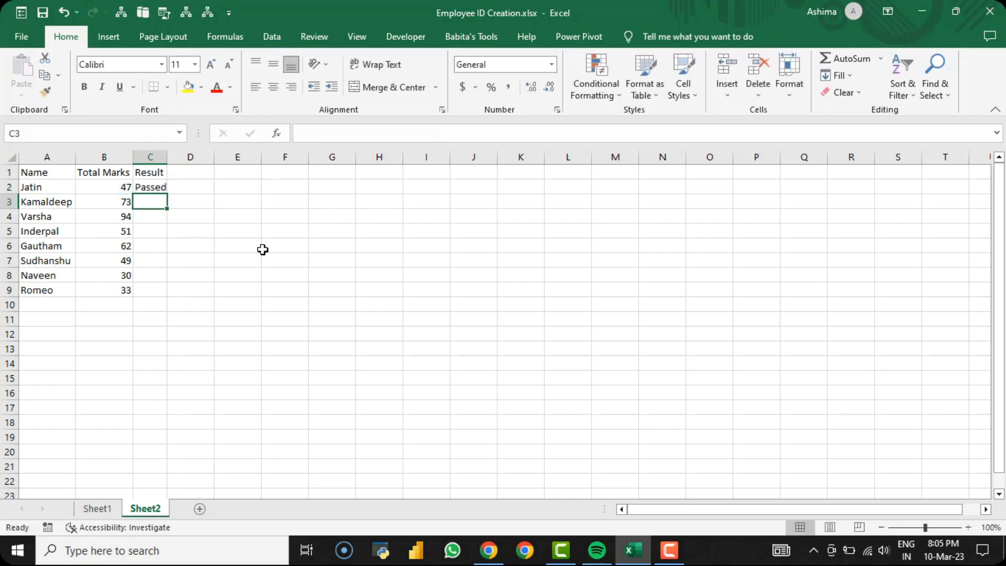
left_click(120, 184)
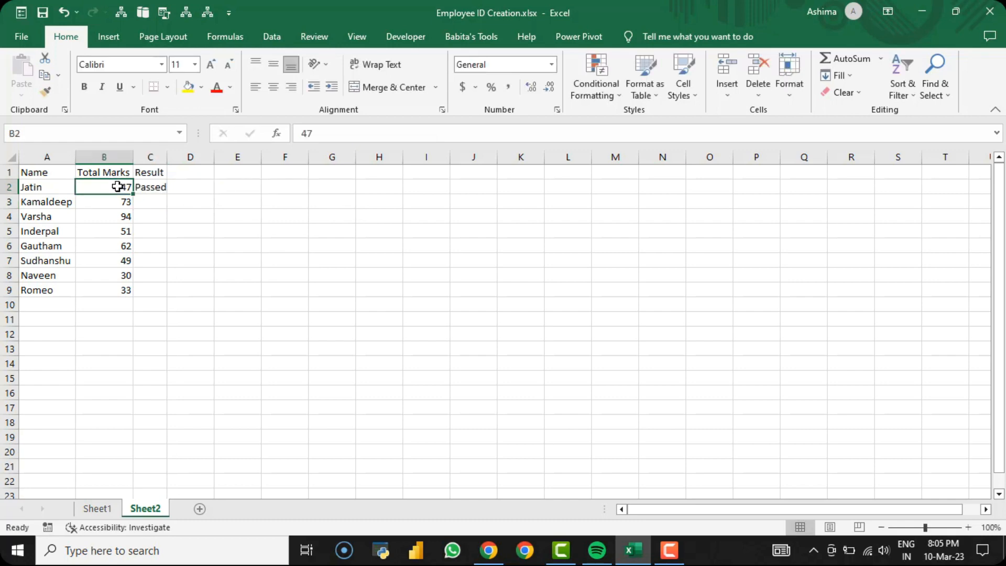
Step: Widen the Result column slightly and fill the IF formula from C2 down to C9 for all students
left_click_drag(166, 156, 169, 157)
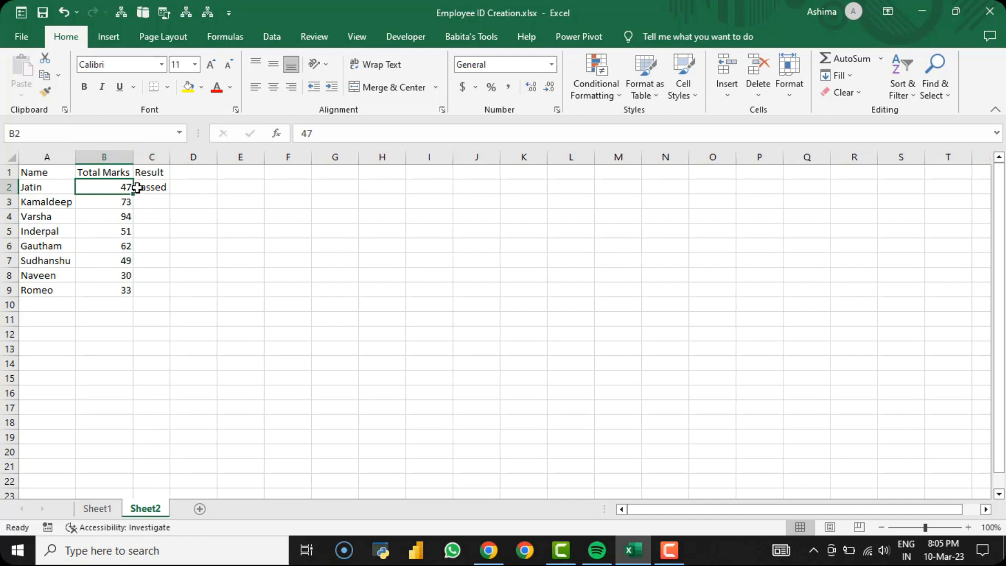
left_click(114, 202)
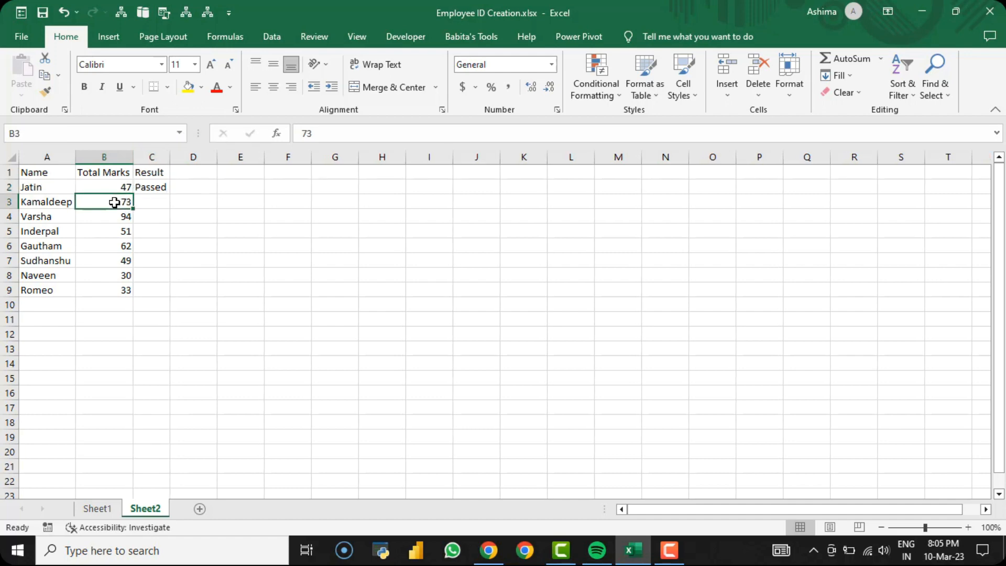
key("ctrl+Down")
key("Right")
key("ctrl+shift+Up")
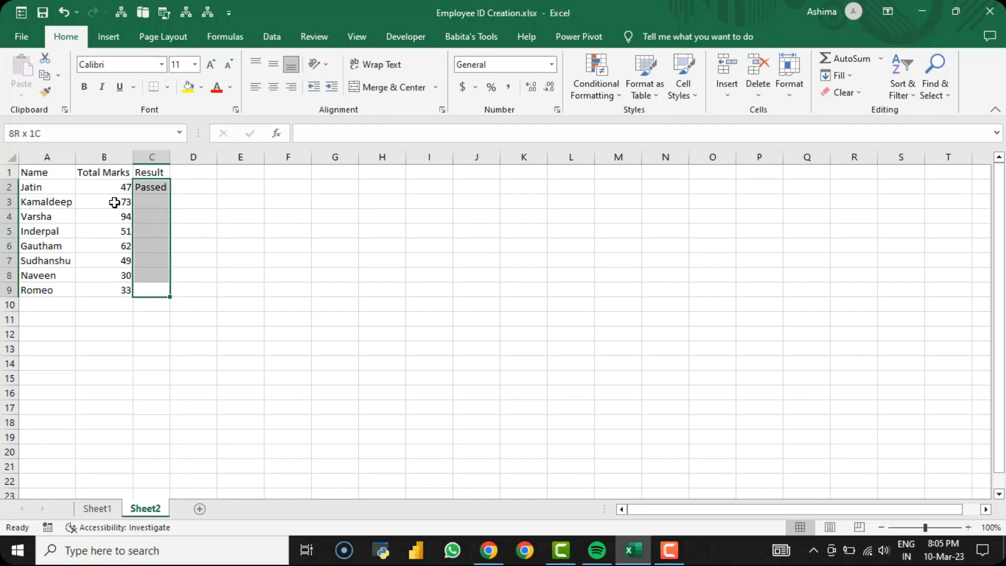
key("ctrl+d")
key("ctrl+c")
key("Escape")
Step: Compare the total marks with the Passed and Failed results, especially in rows 8 and 9, and review the formula in C2
key("Down")
key("Down")
key("Up")
key("Up")
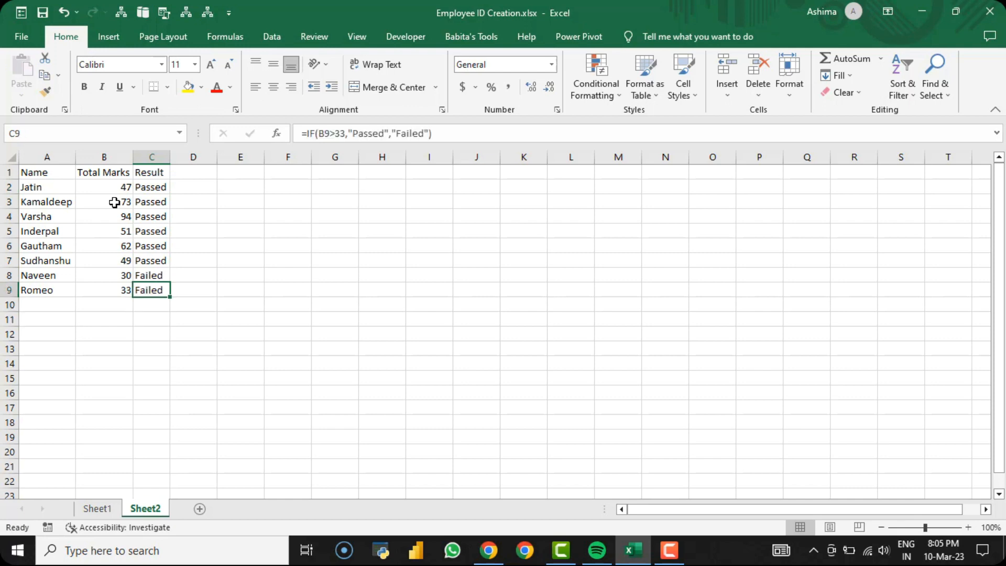
key("Up")
key("Left")
key("Left")
key("Down")
key("Right")
key("Up")
key("Right")
key("Left")
key("Down")
key("Up")
key("Down")
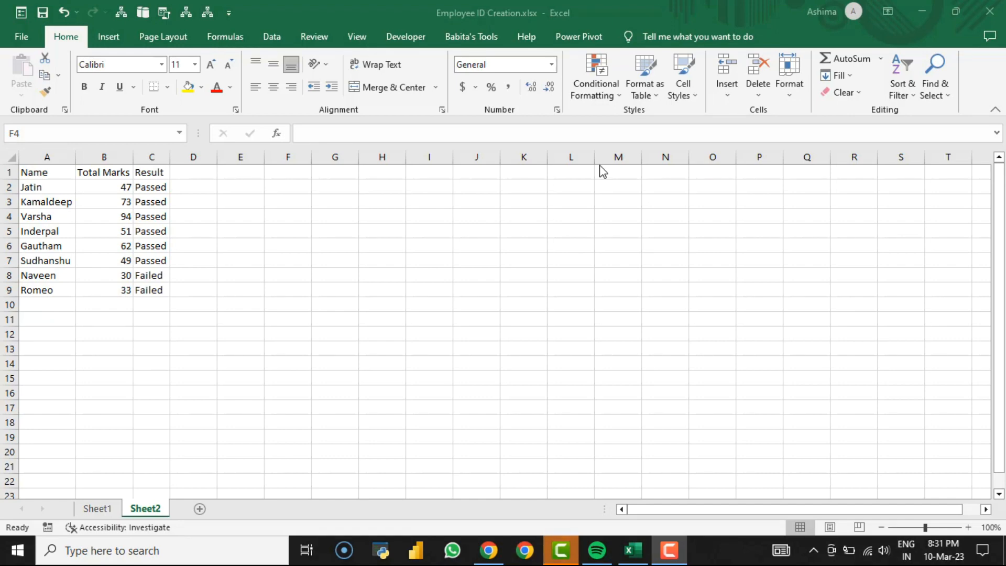
left_click(258, 203)
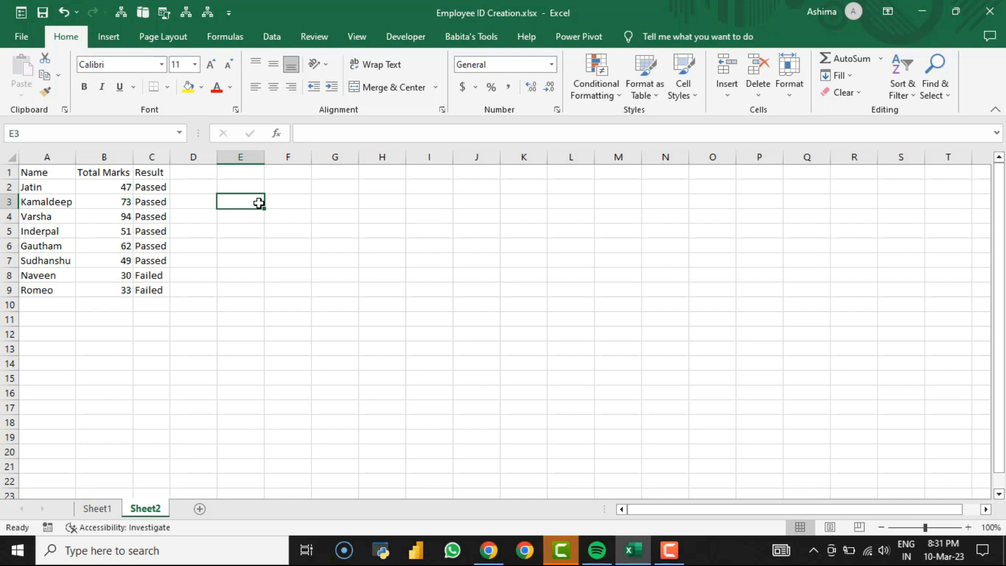
left_click(149, 186)
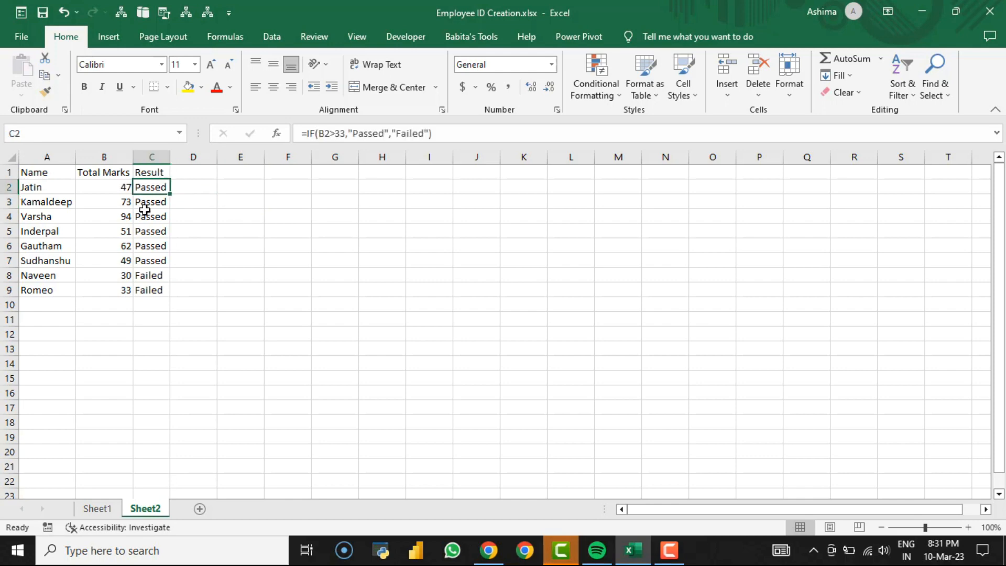
left_click(117, 202)
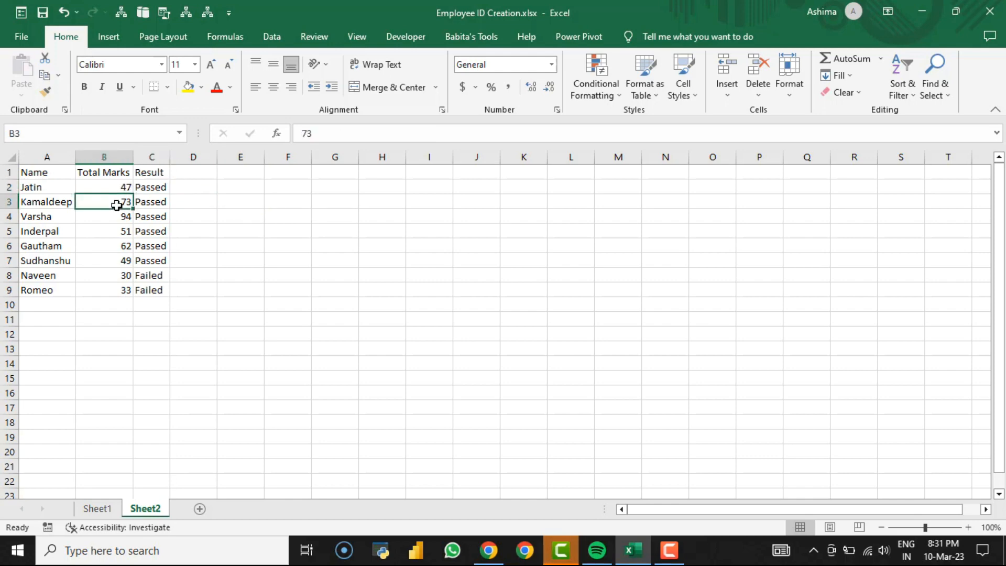
Step: Insert four blank columns between the Total Marks and Result columns
left_click(143, 156)
key("ctrl+plus")
key("ctrl+plus")
key("ctrl+plus")
key("ctrl+plus")
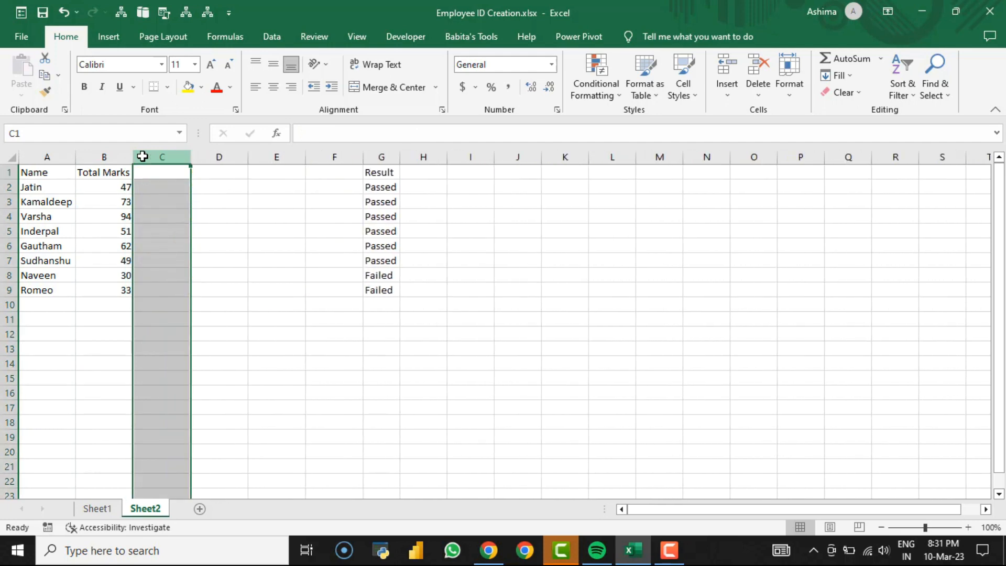
Step: Replace the Total Marks header in B1 with Hindi, and enter the headers English in C1 and Maths in D1
key("Down")
key("Left")
key("Up")
key("Right")
key("Left")
type("Hindi")
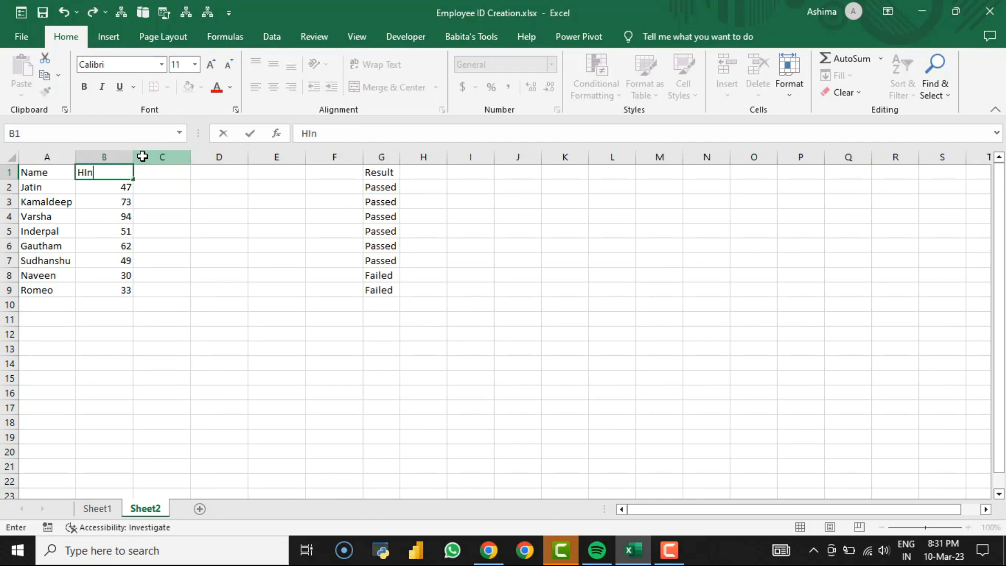
key("Right")
type("English")
key("Down")
key("Up")
key("Right")
type("Maths")
Step: Enter the headers Social Science in E1 and Science in F1
key("Right")
type("Social Cic")
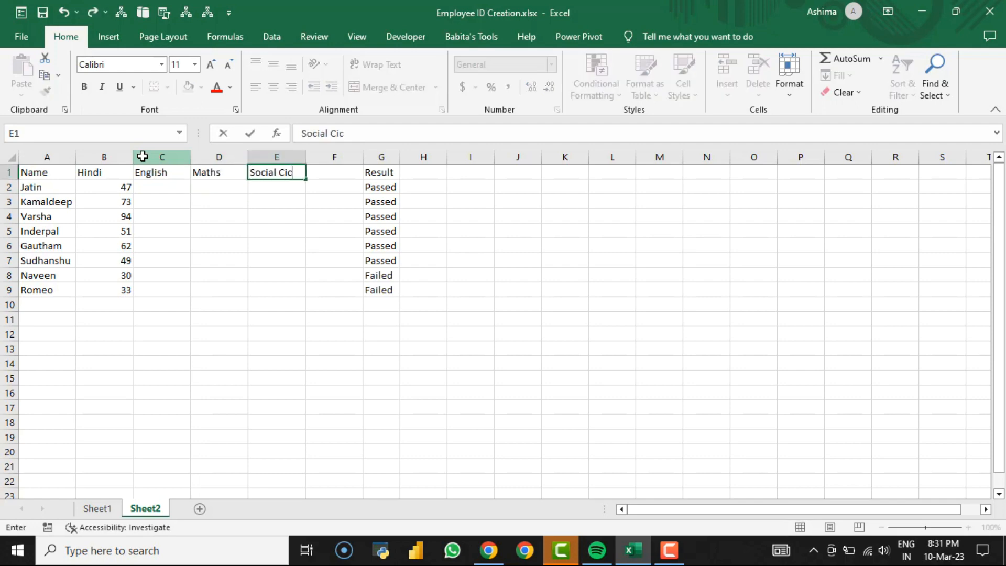
key("BackSpace")
key("BackSpace")
key("BackSpace")
type("Science")
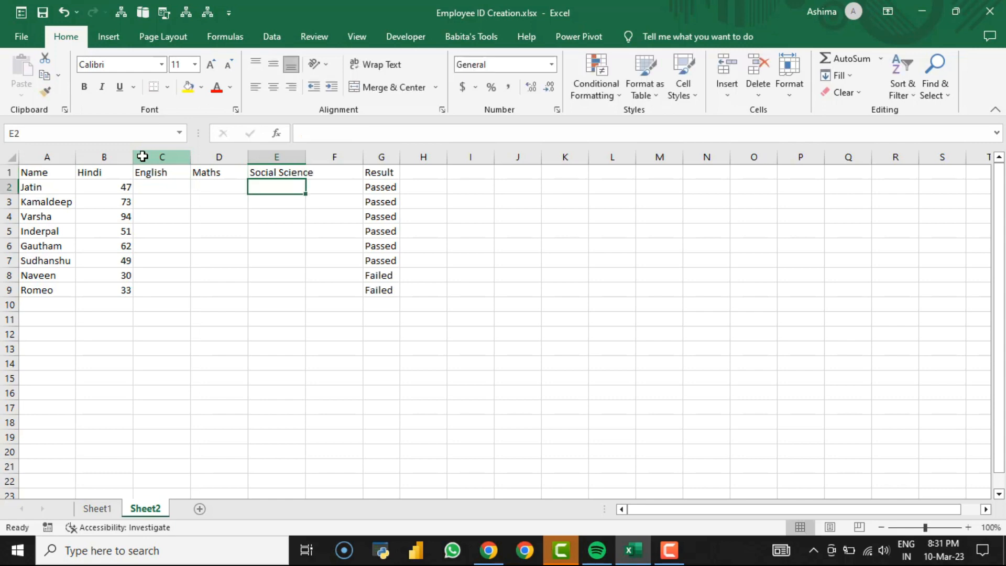
key("Right")
type("Science")
key("Return")
Step: Enter the formula =RANDBETWEEN(10,100) in C2 to generate a random English mark for the first student
key("Left")
key("Left")
key("Left")
key("Left")
key("Right")
type("=rand")
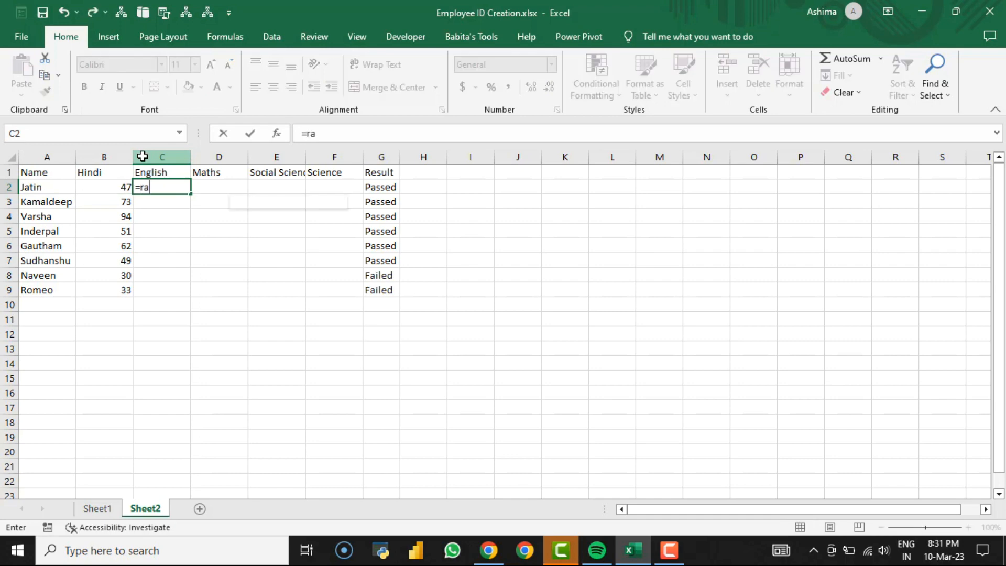
key("Down")
key("Tab")
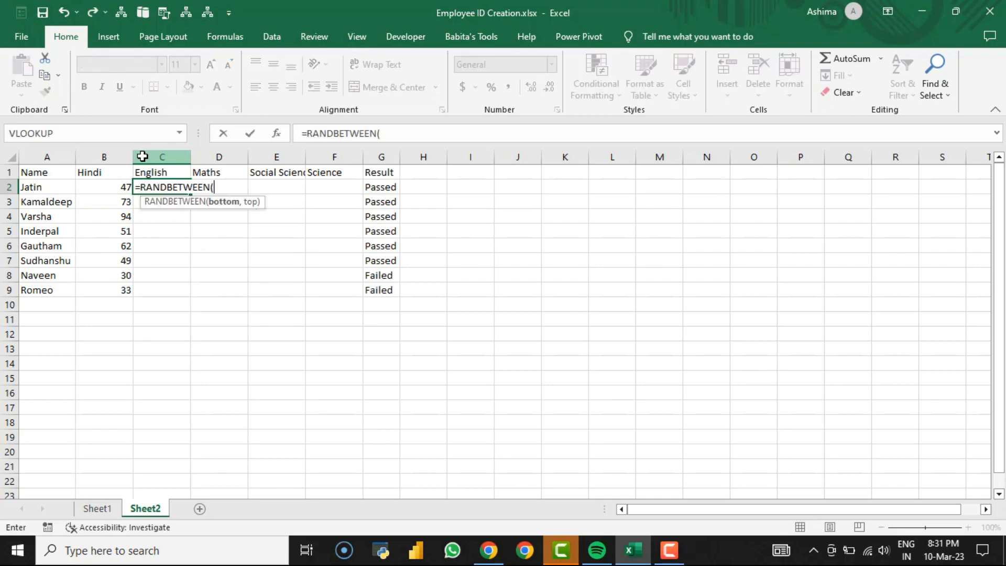
type("10,100")
key("Return")
Step: Fill the RANDBETWEEN formula from C2 down to C9 so every student gets an English mark
key("Up")
key("Left")
key("ctrl+Down")
key("Right")
key("ctrl+shift+Up")
key("ctrl+d")
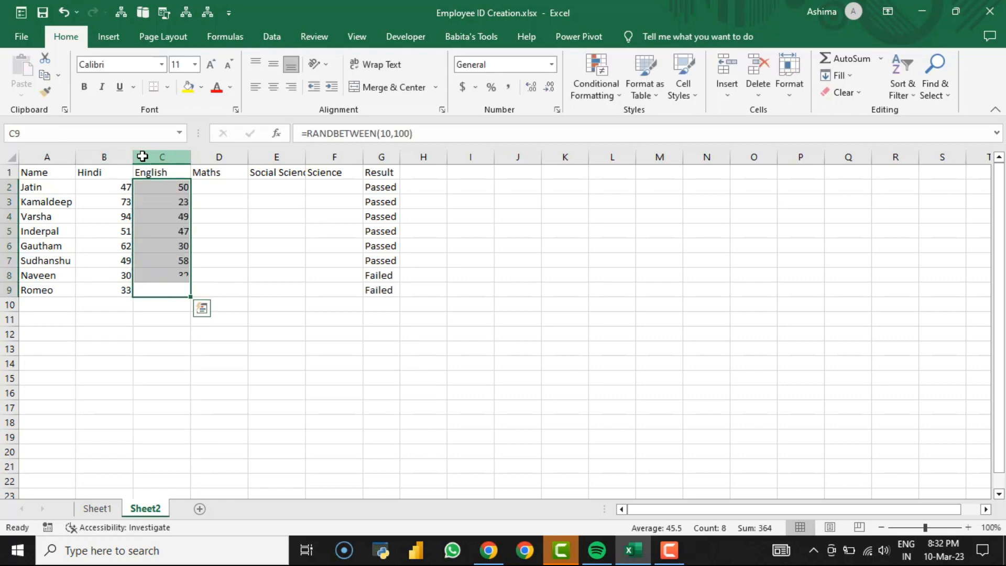
Step: Fill the English column's random formulas across to the Maths, Social Science and Science columns, D2:F9
key("shift+Right")
key("shift+Right")
key("shift+Right")
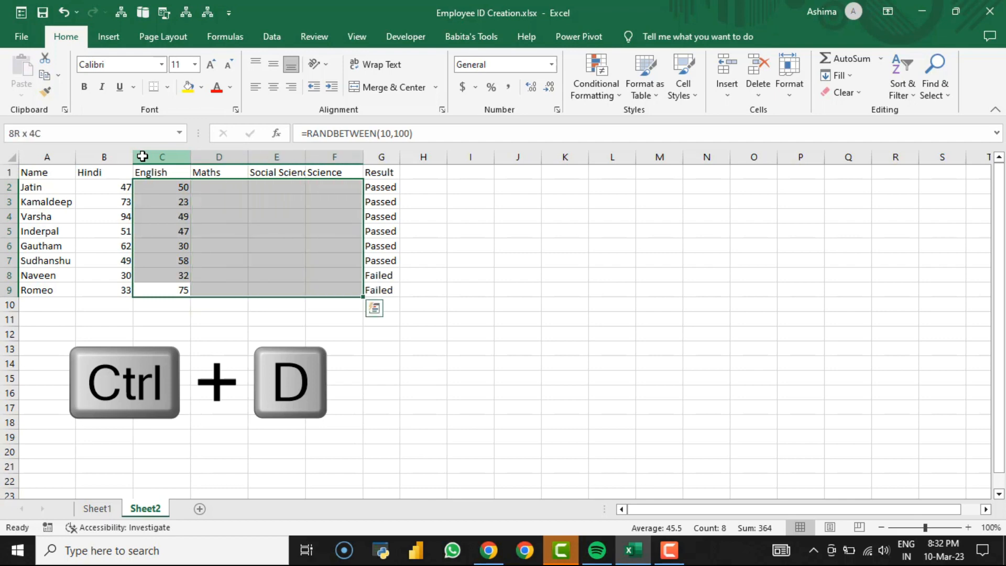
key("ctrl+r")
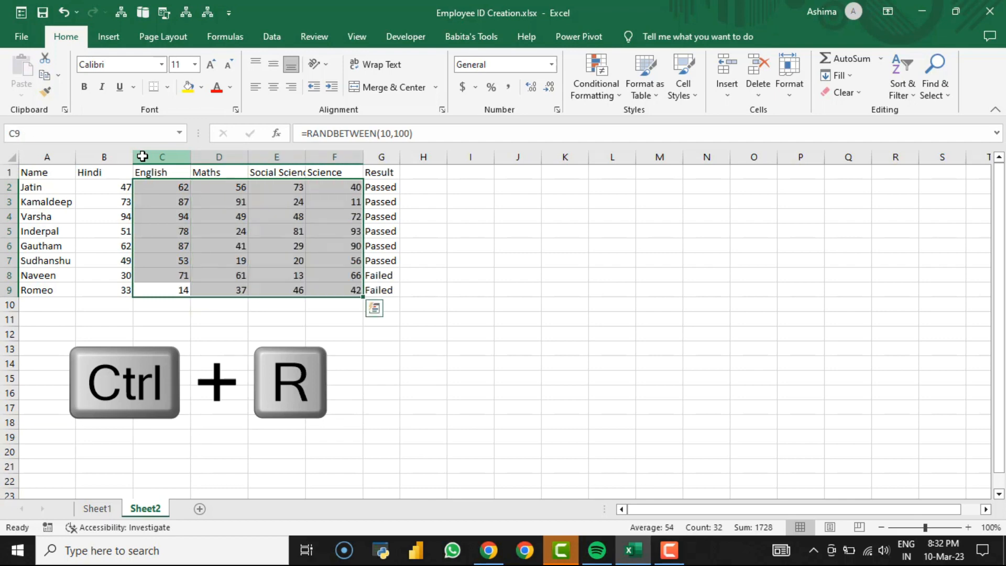
Step: Convert the random marks in C2:F9 to fixed numbers by pasting them over themselves as Values, and clear the copy selection
key("ctrl+c")
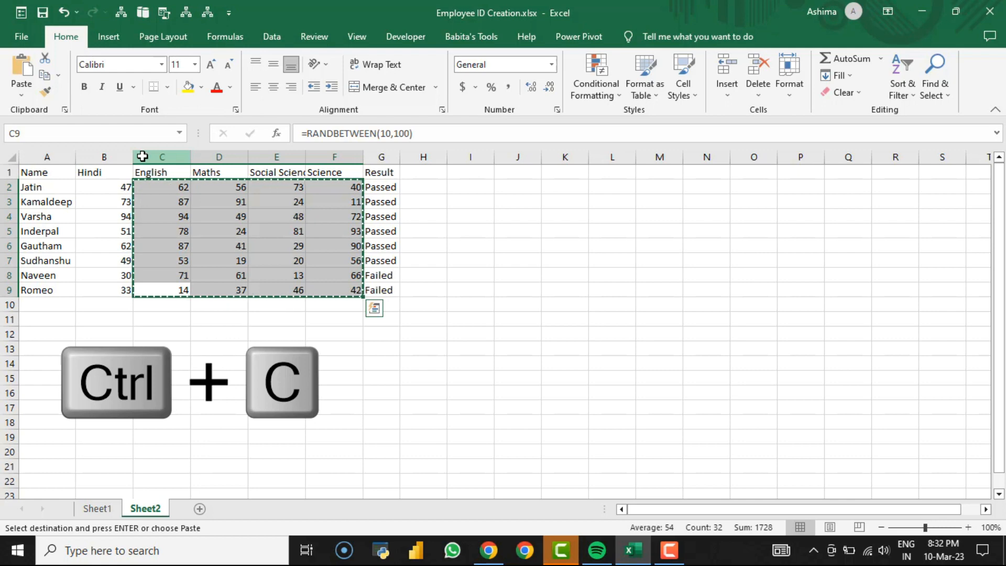
key("ctrl+alt+v")
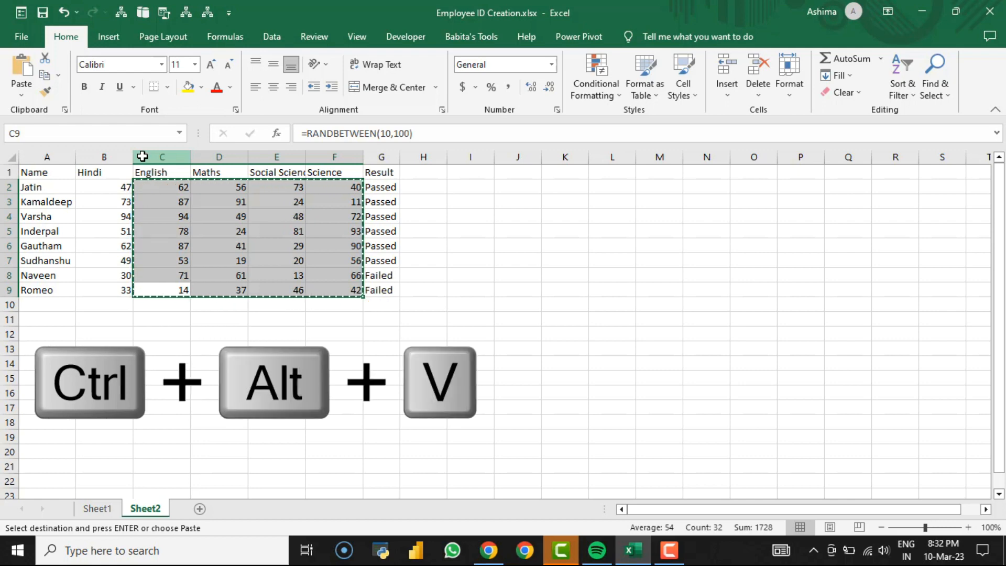
key("v")
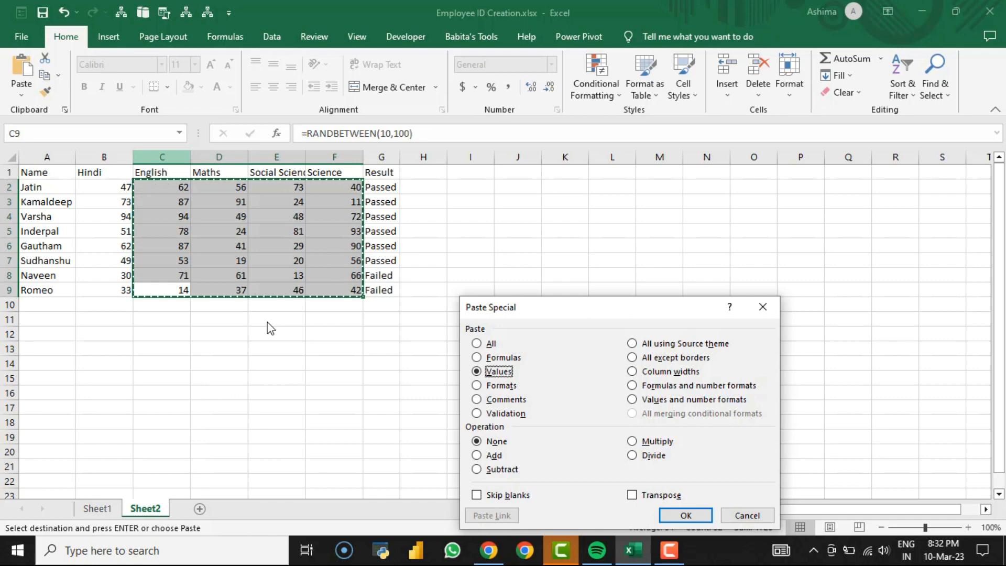
left_click(686, 515)
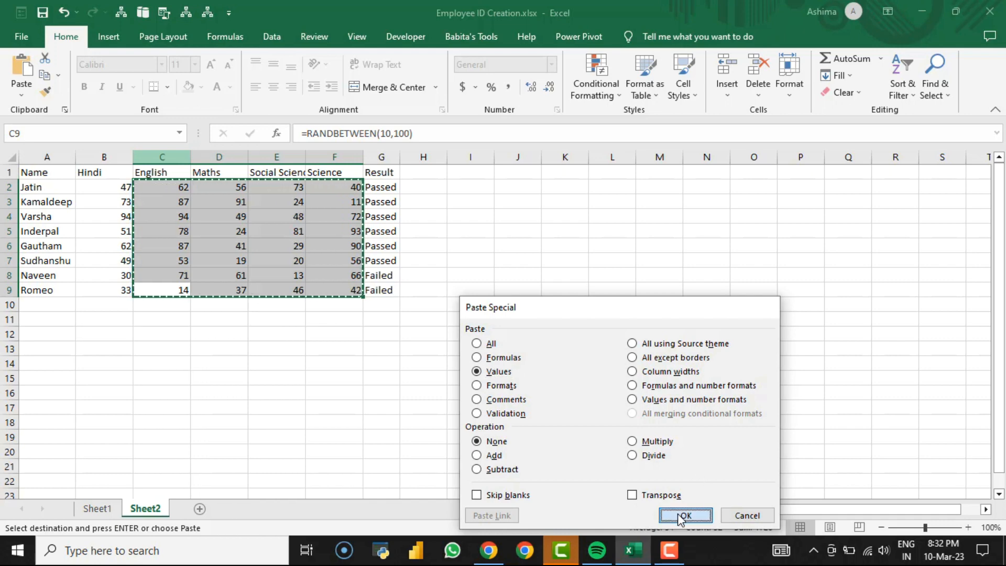
key("Escape")
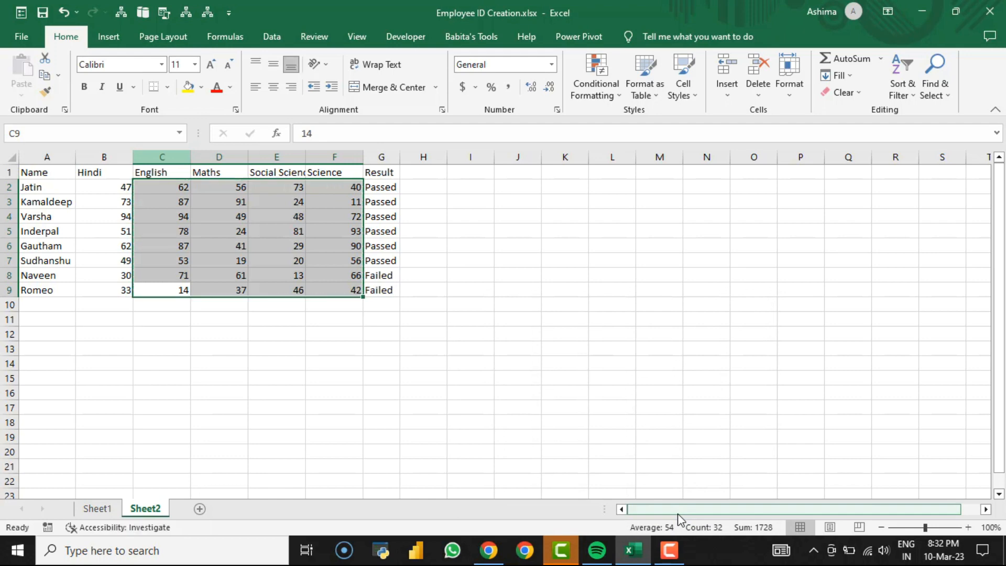
Step: AutoFit the column widths of the whole marks table A1:G9
key("Up")
key("Right")
key("Right")
key("Up")
key("Up")
key("Up")
key("Up")
key("Up")
key("Right")
key("Left")
key("Left")
key("Left")
key("Left")
key("Left")
key("Up")
key("ctrl+a")
key("alt+h")
key("o")
key("i")
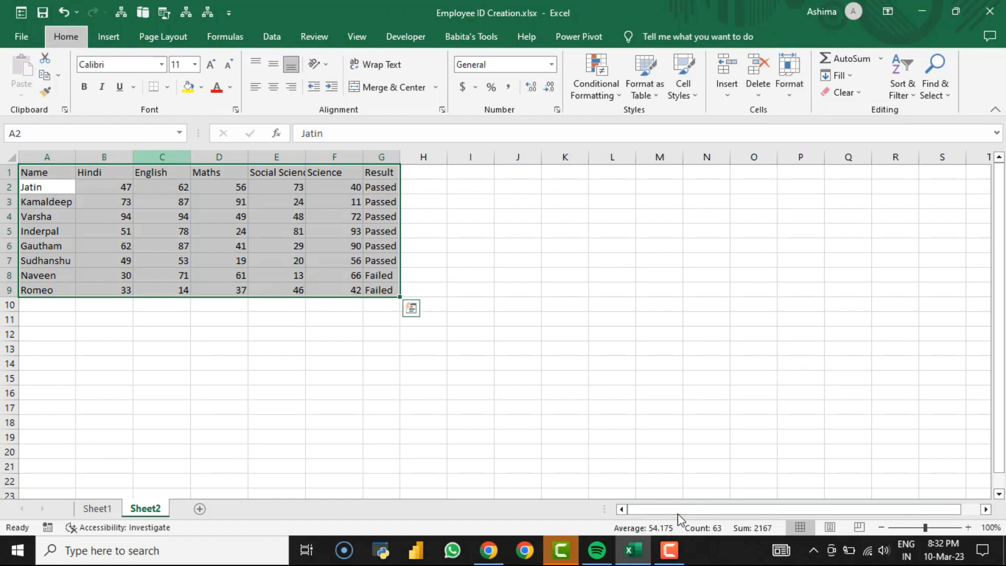
Step: Enter the header "No. of Subjects in which student is passed" in cell H1 beside Result
key("Up")
key("Right")
key("Right")
key("Right")
key("Right")
key("Down")
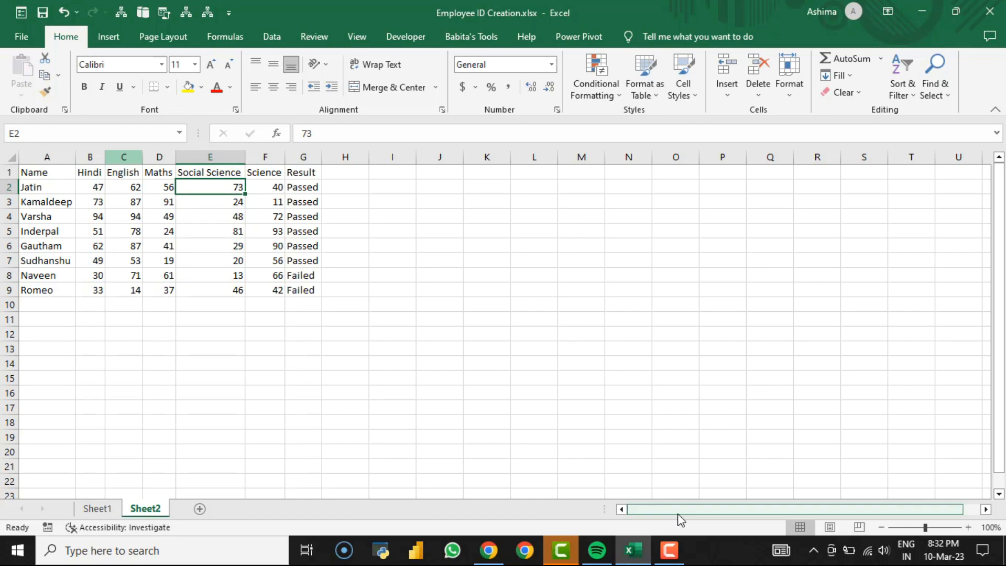
key("Right")
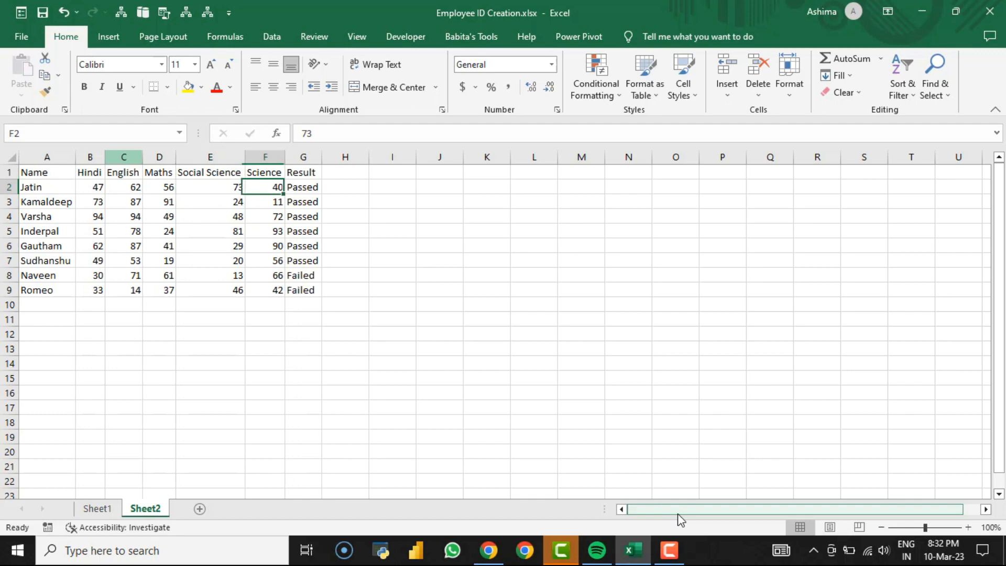
key("Right")
key("Up")
key("Right")
type("N")
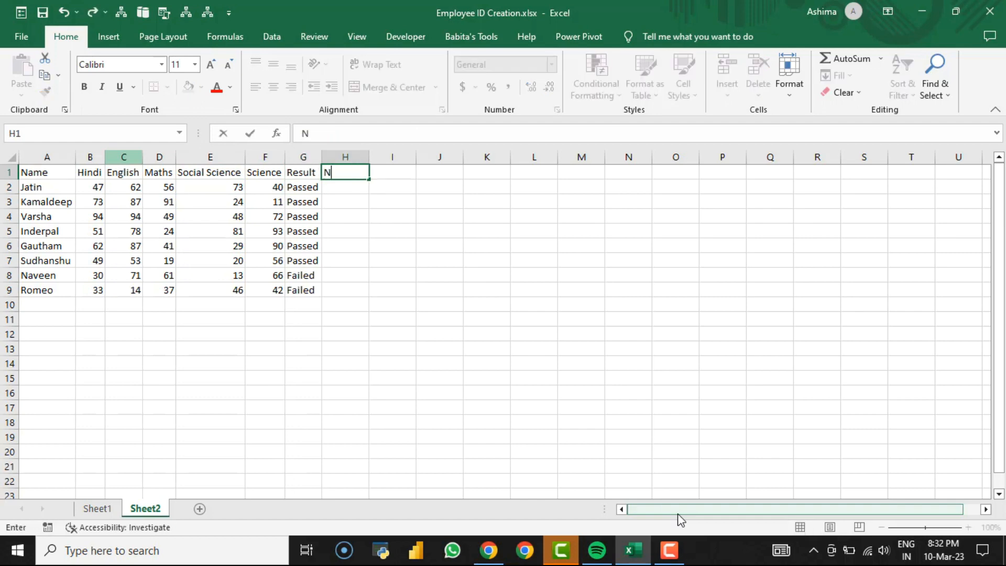
type("o. Subje")
key("BackSpace")
key("BackSpace")
key("BackSpace")
key("BackSpace")
key("BackSpace")
type("of Subjects in which ")
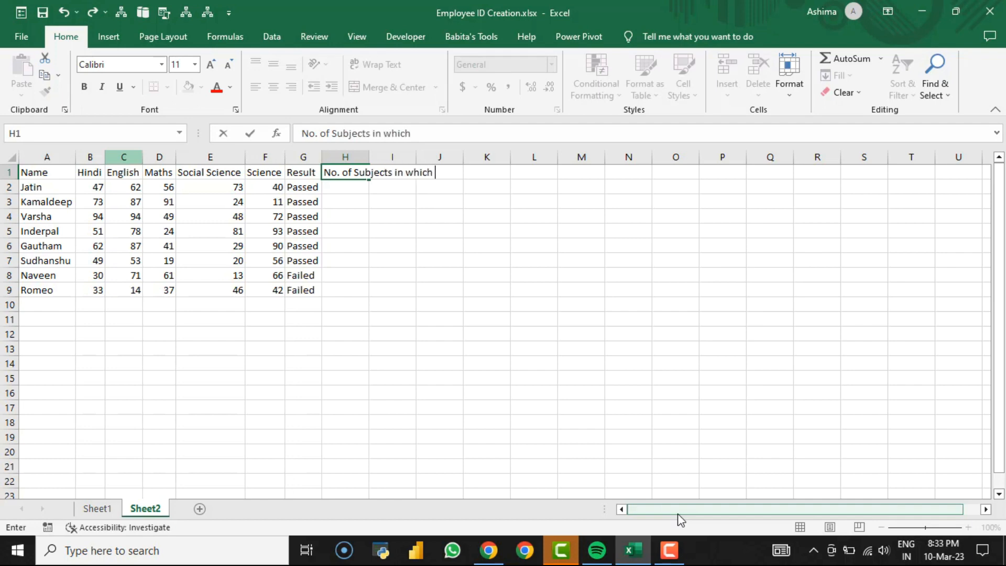
type("student is passed")
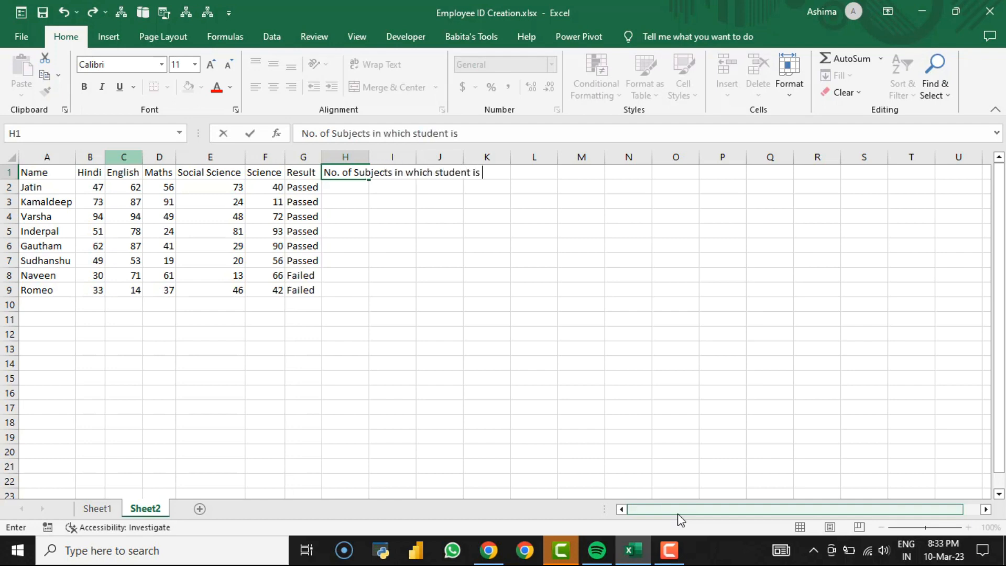
key("Return")
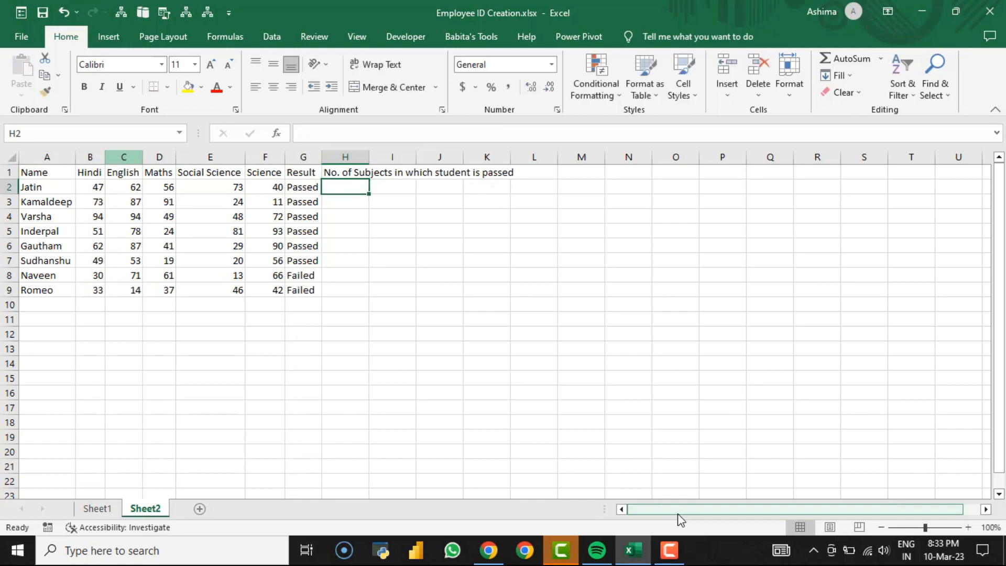
Step: Enter =COUNTIF(B2:F2,">33") in H2 to count the subjects the first student passed
type("=countif")
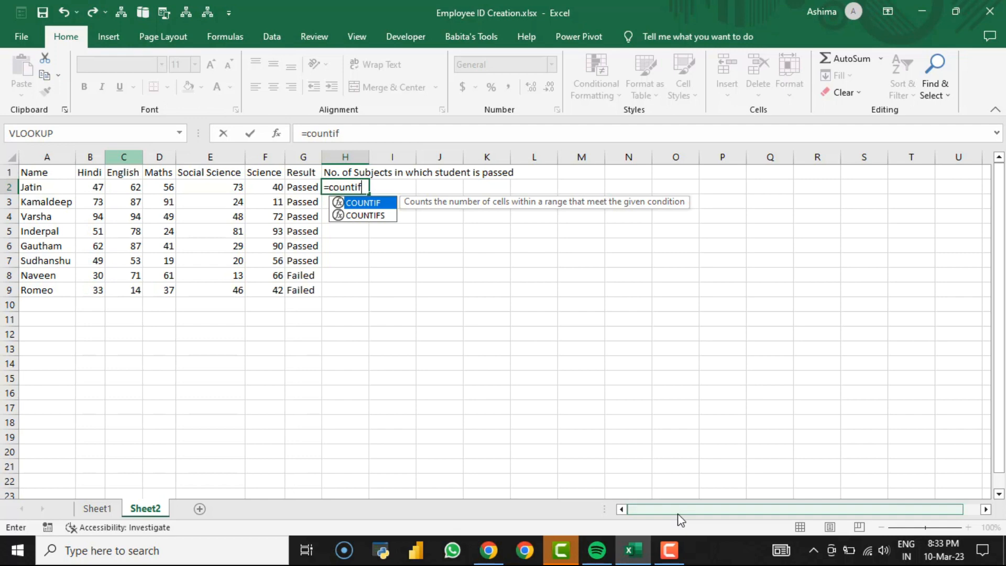
type("(")
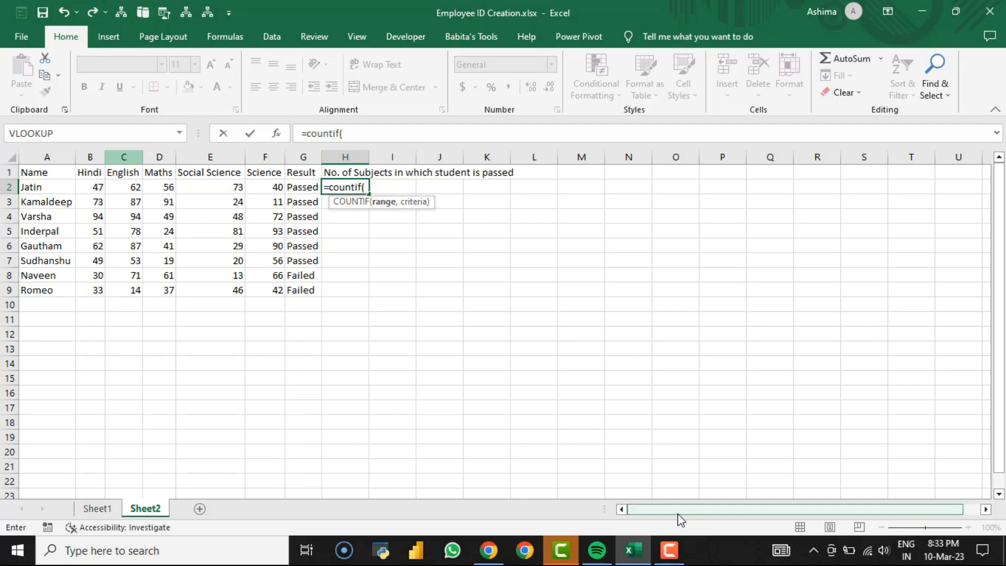
key("Left")
key("Left")
key("Left")
key("Left")
key("Left")
key("Left")
key("shift+Right")
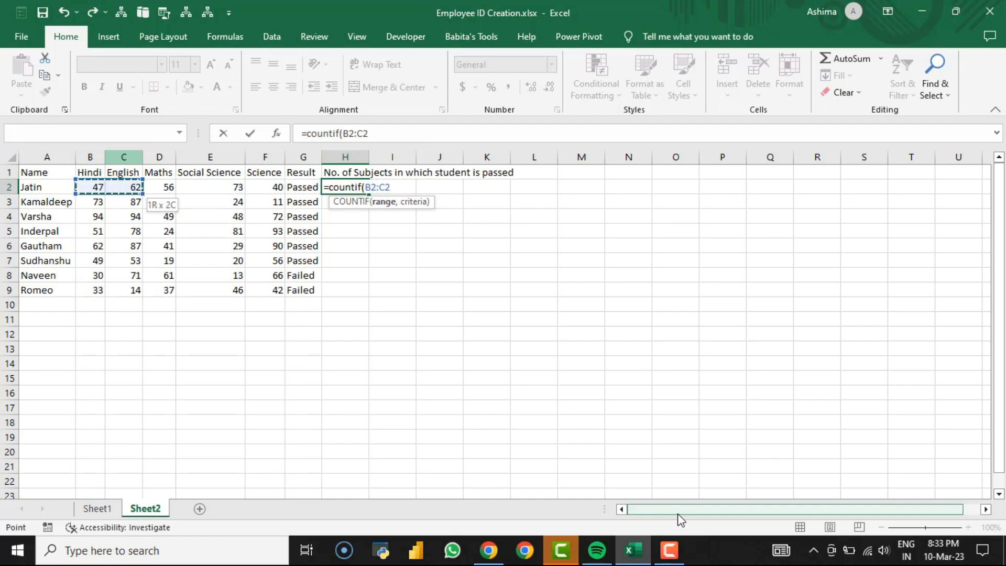
key("shift+Right")
key("shift+Right")
key("shift+Right")
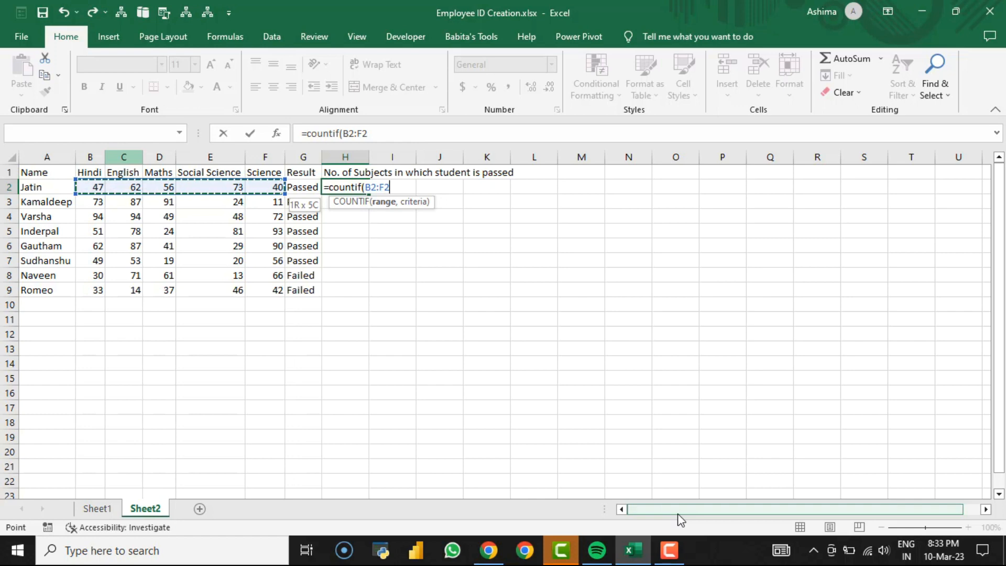
type(",")
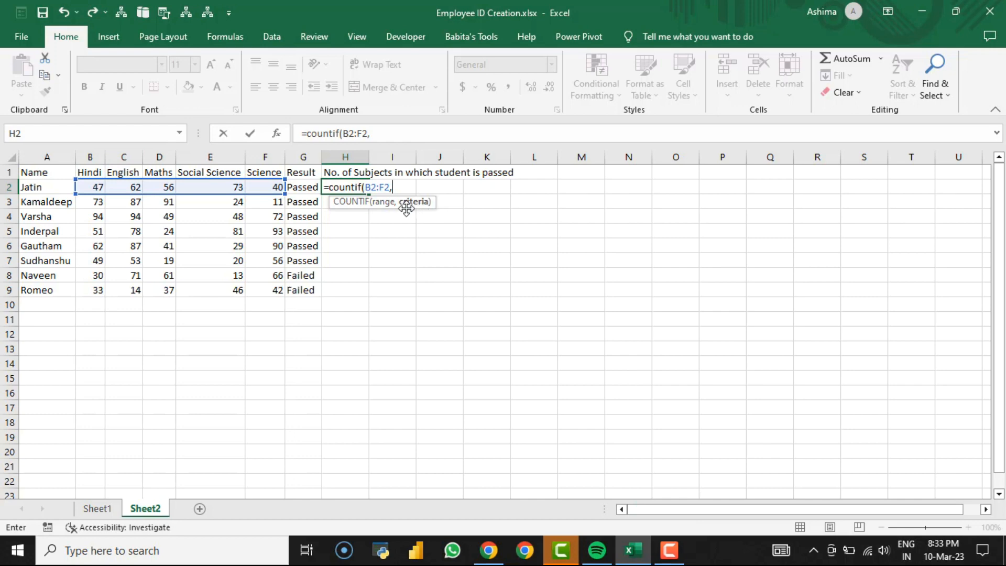
type("\">33")
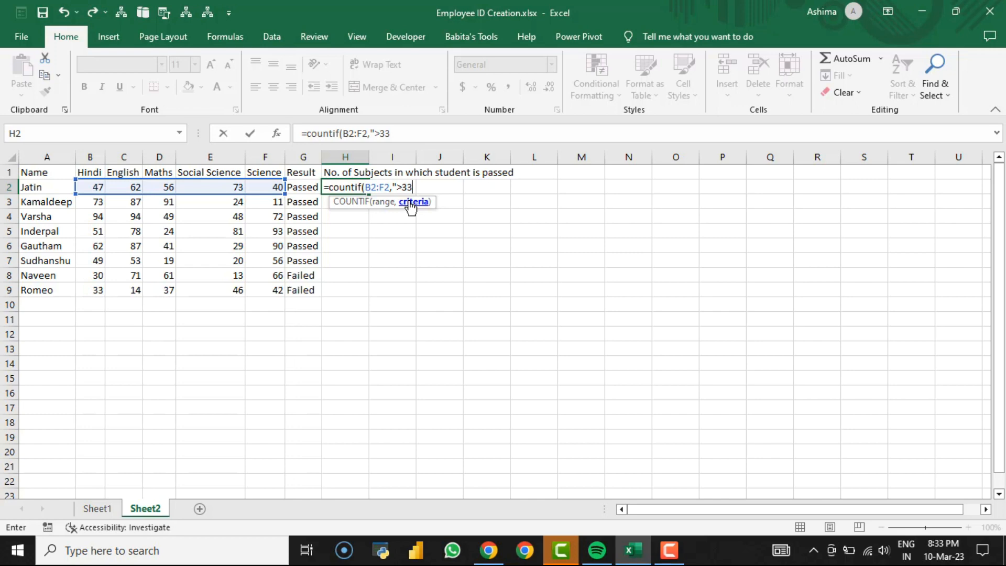
type("\")")
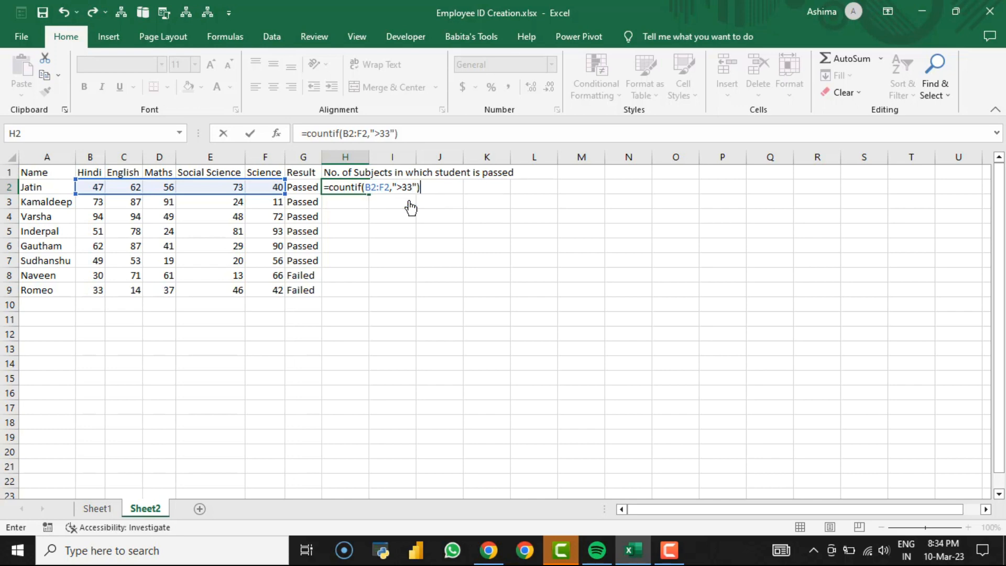
key("Return")
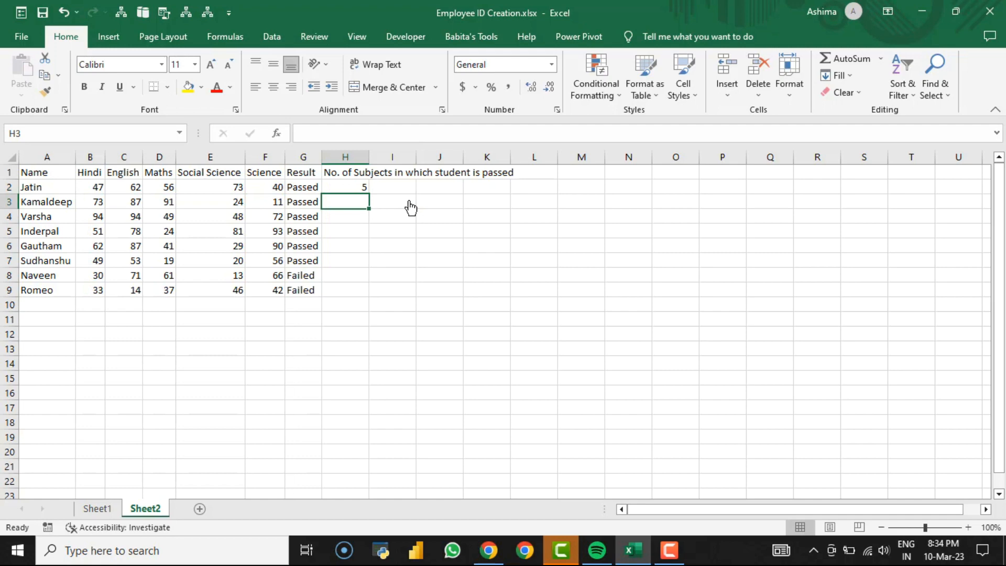
key("Up")
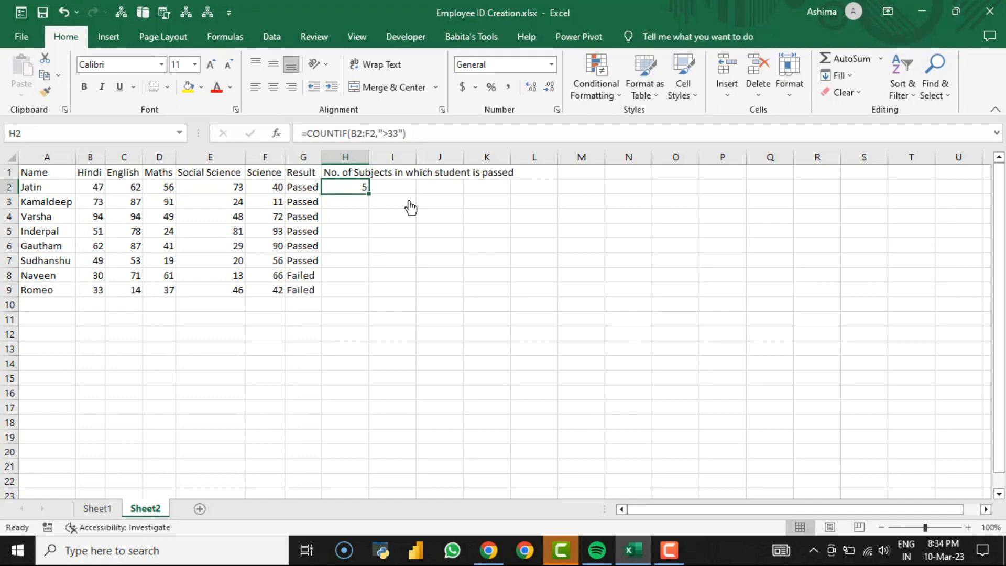
Step: Fill the COUNTIF formula from H2 down to H9 for all students
left_click(93, 189)
left_click_drag(95, 187, 256, 189)
key("Right")
key("Right")
key("Right")
key("Right")
key("Right")
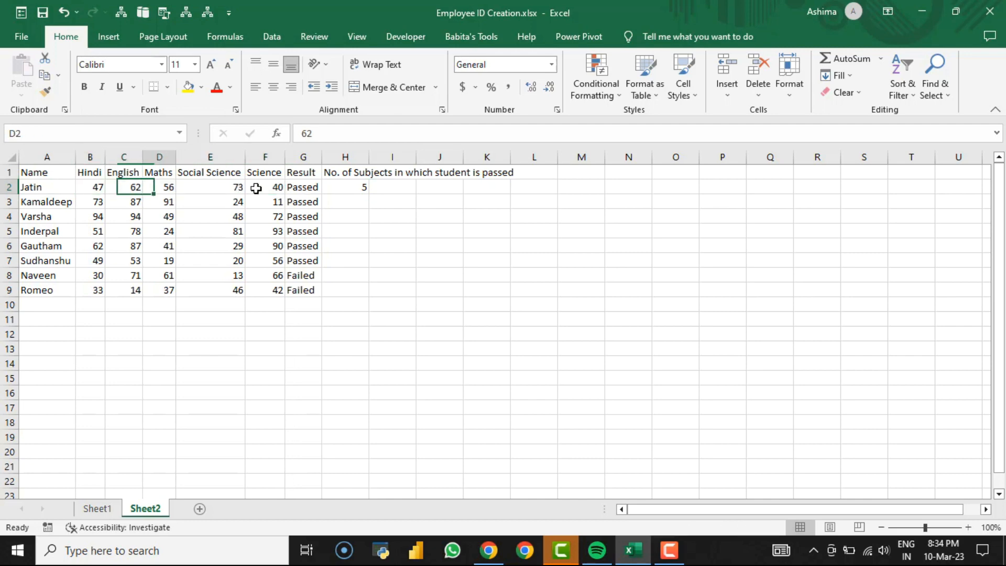
key("Down")
key("ctrl+Down")
key("Right")
key("ctrl+shift+Up")
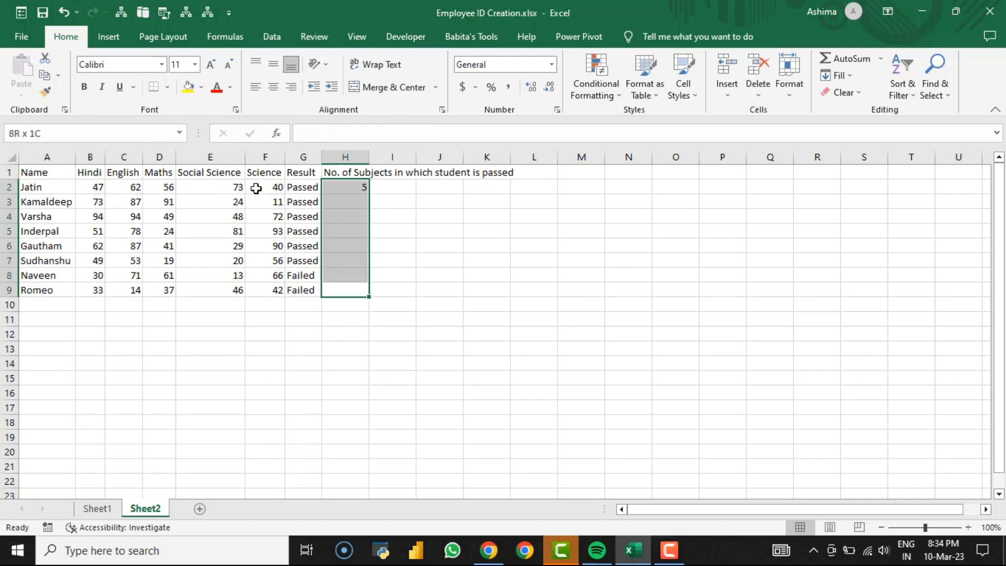
key("ctrl+d")
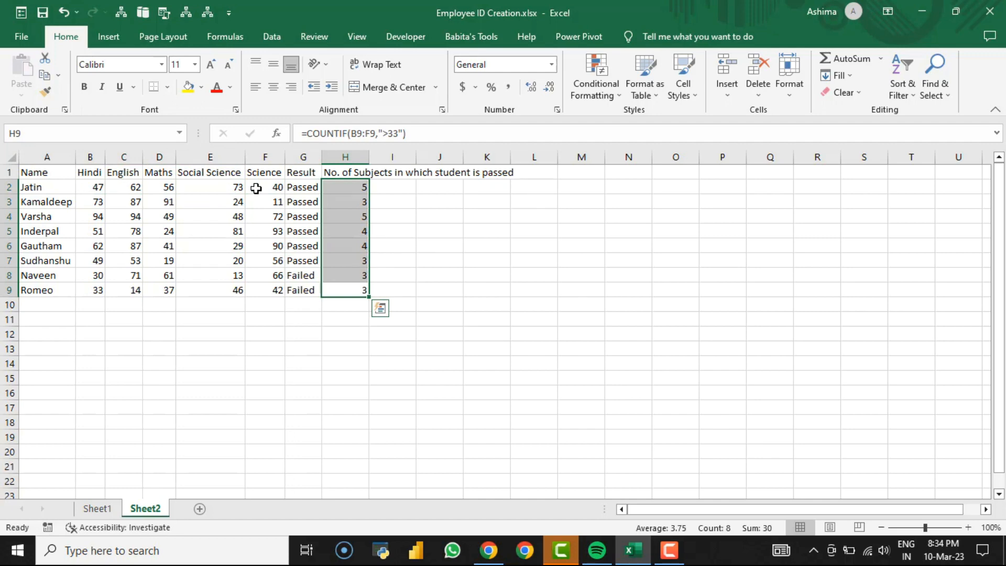
Step: Check the row 3 student's five subject marks against the passed-subject count in H3
left_click(88, 202)
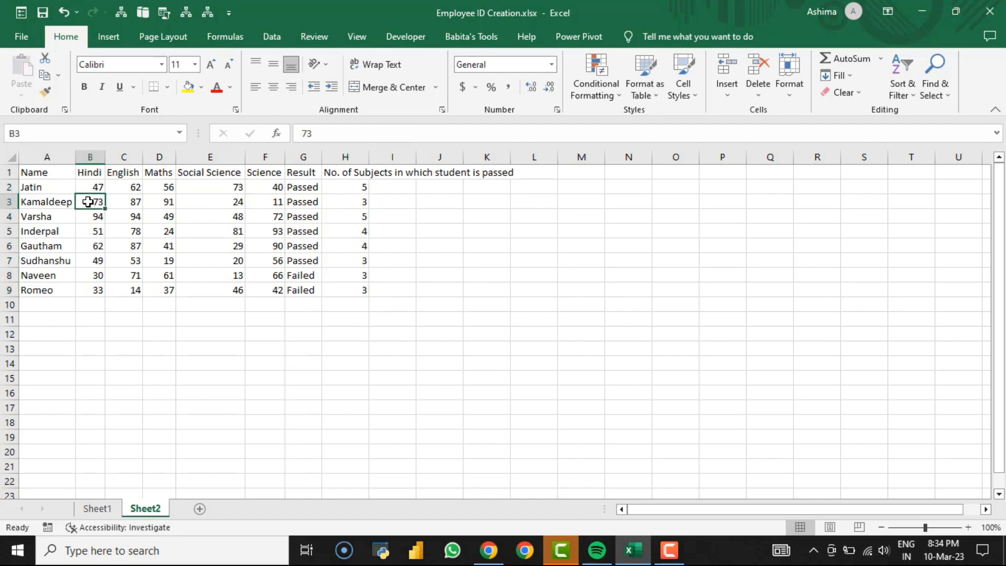
left_click(50, 205)
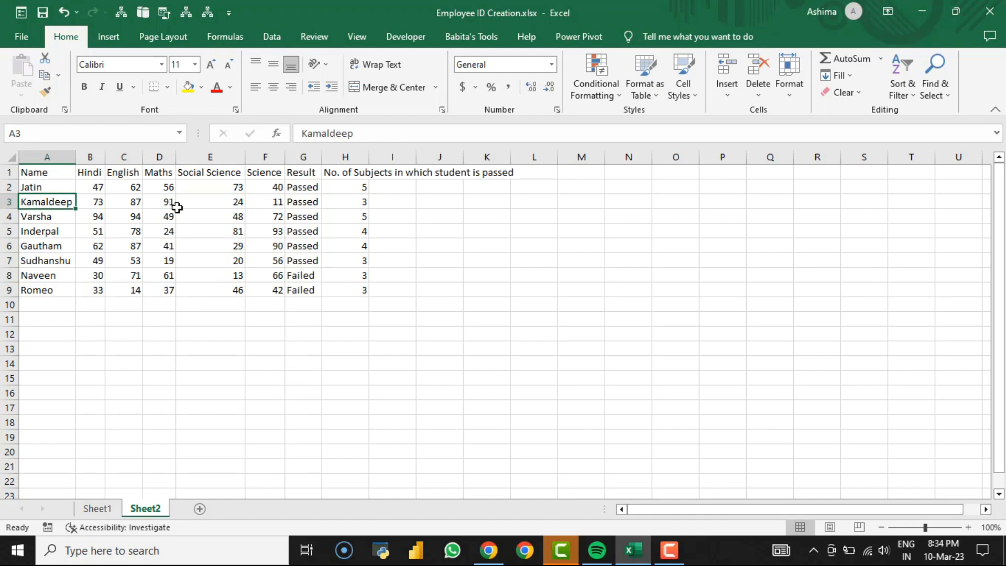
left_click(232, 205)
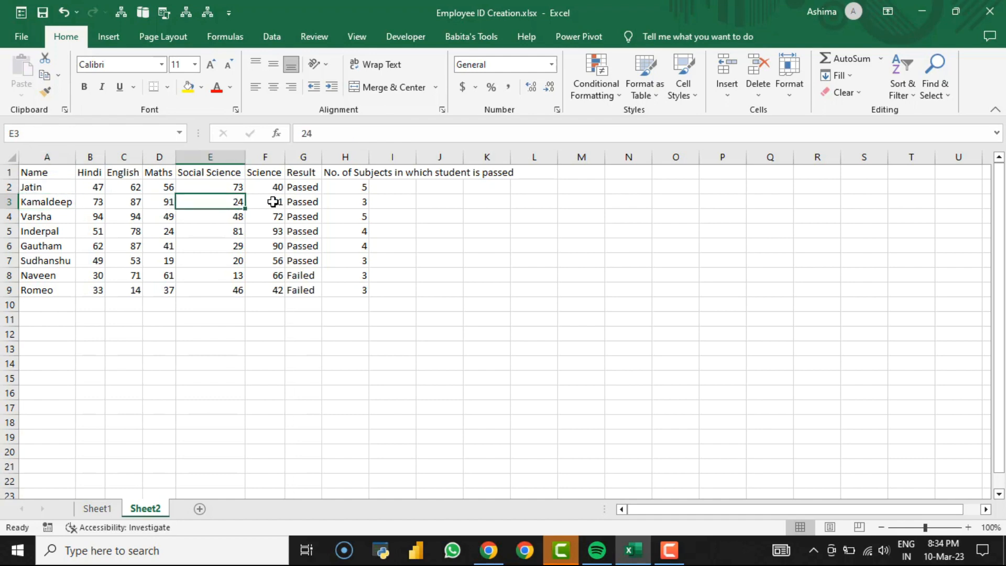
left_click(272, 202)
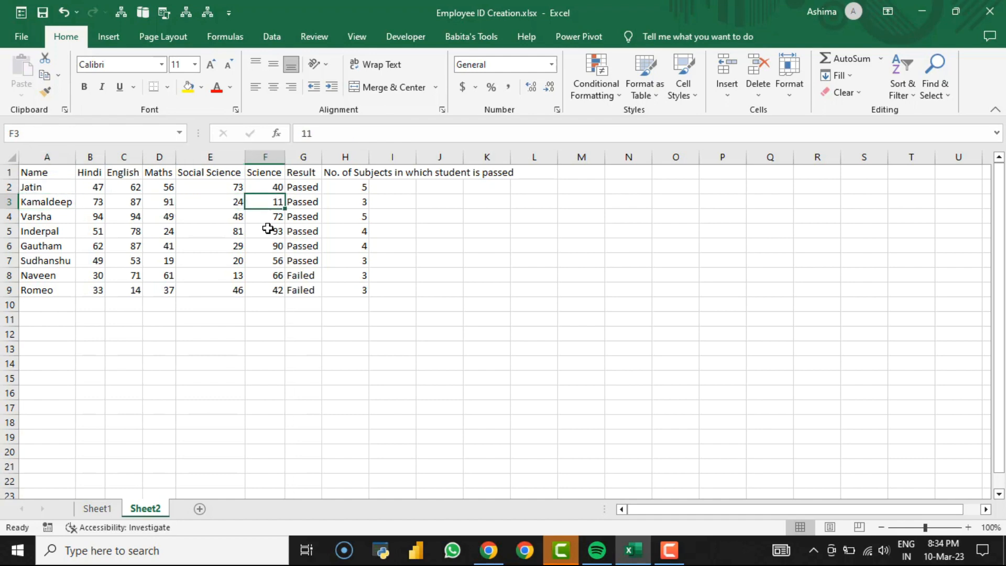
left_click(96, 206)
left_click_drag(118, 207, 153, 206)
left_click(358, 203)
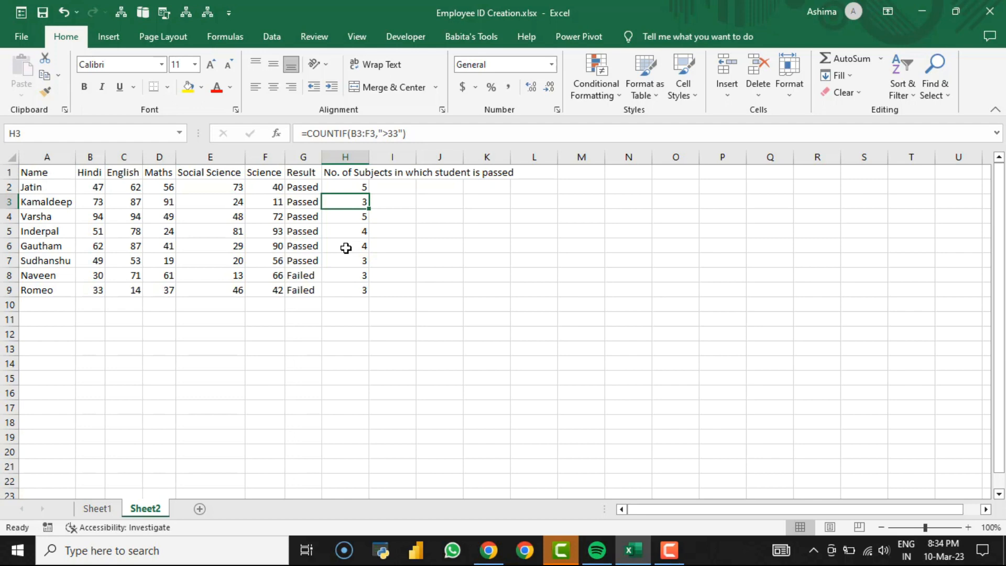
left_click(352, 228)
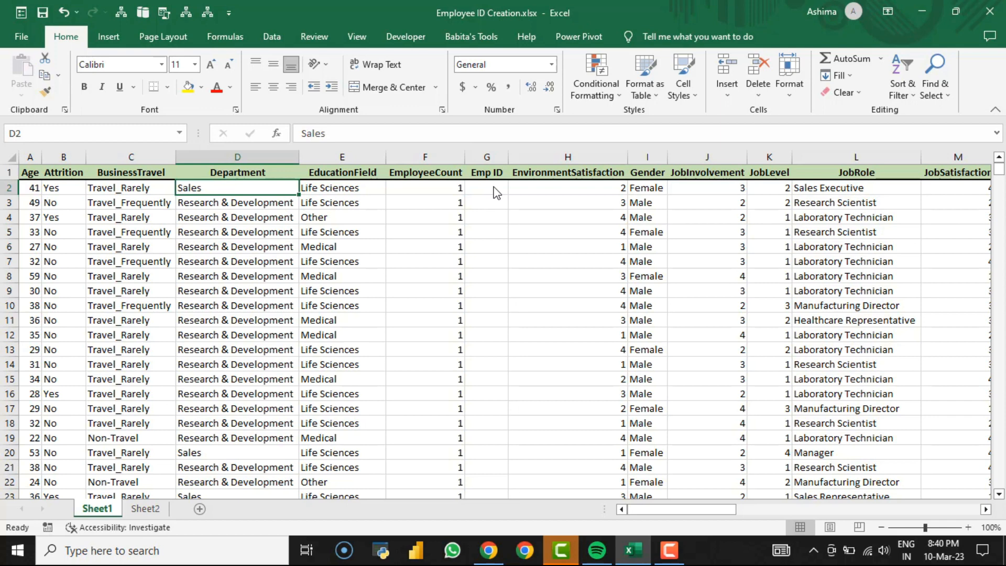
Step: Copy all Department entries on Sheet1, D2:D1471
left_click(493, 187)
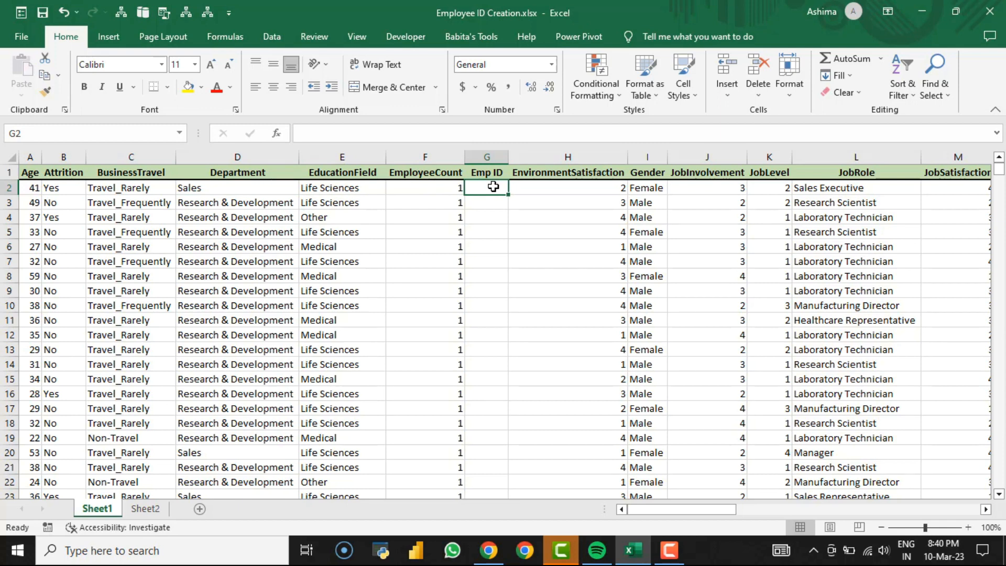
left_click(213, 187)
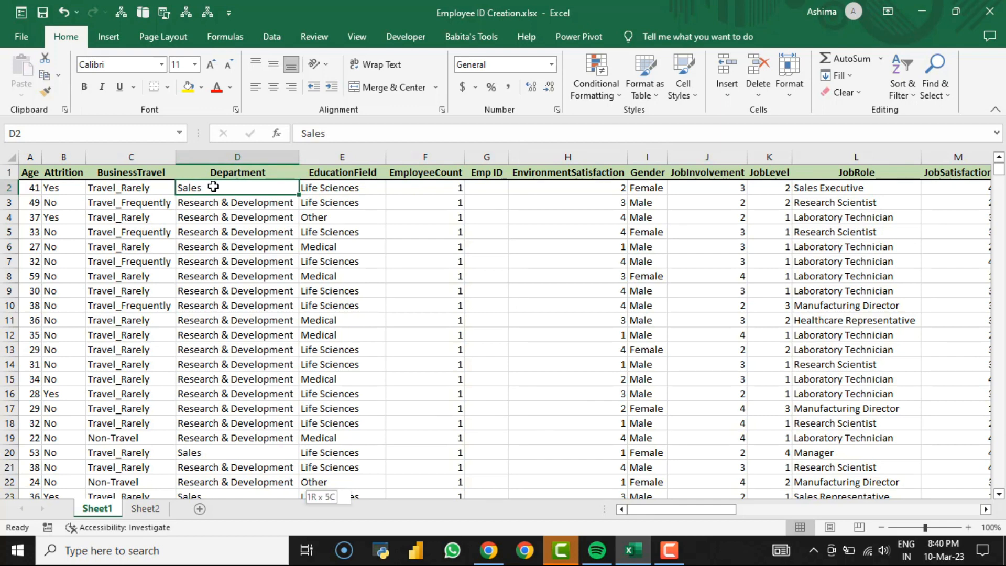
key("ctrl+shift+Down")
key("ctrl+c")
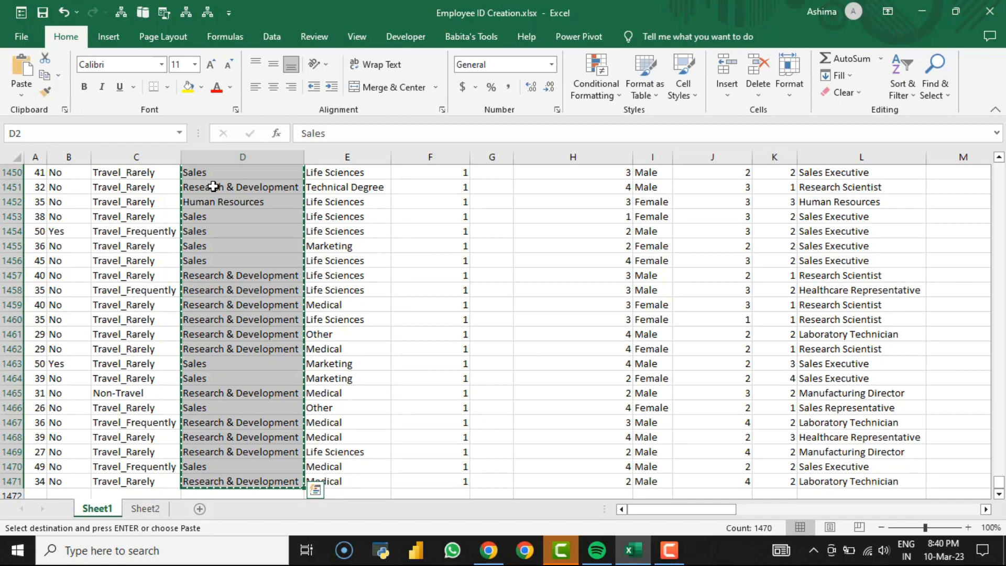
Step: Paste the copied departments without formatting below the data with Paste Special, starting at A1475
key("ctrl+Left")
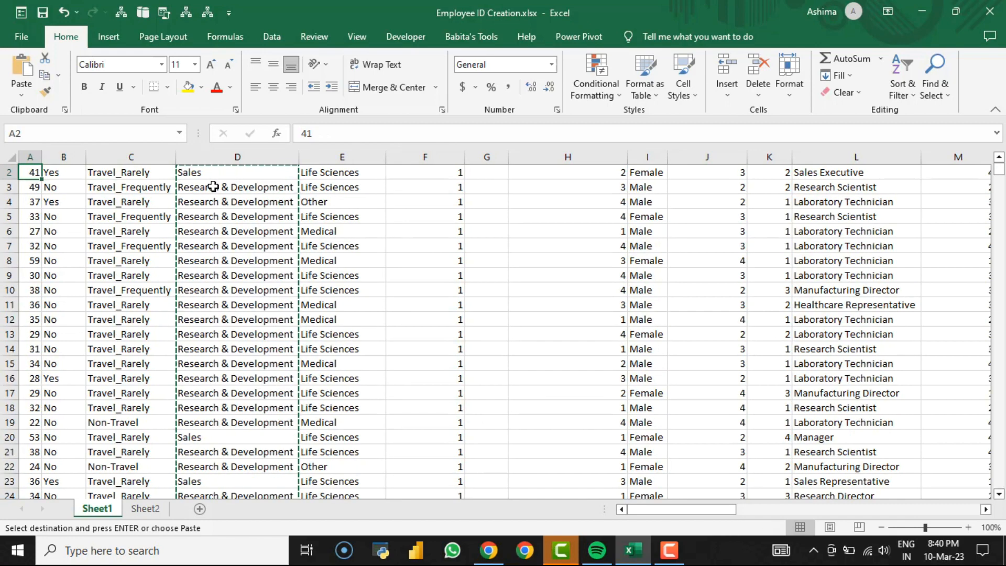
key("ctrl+Down")
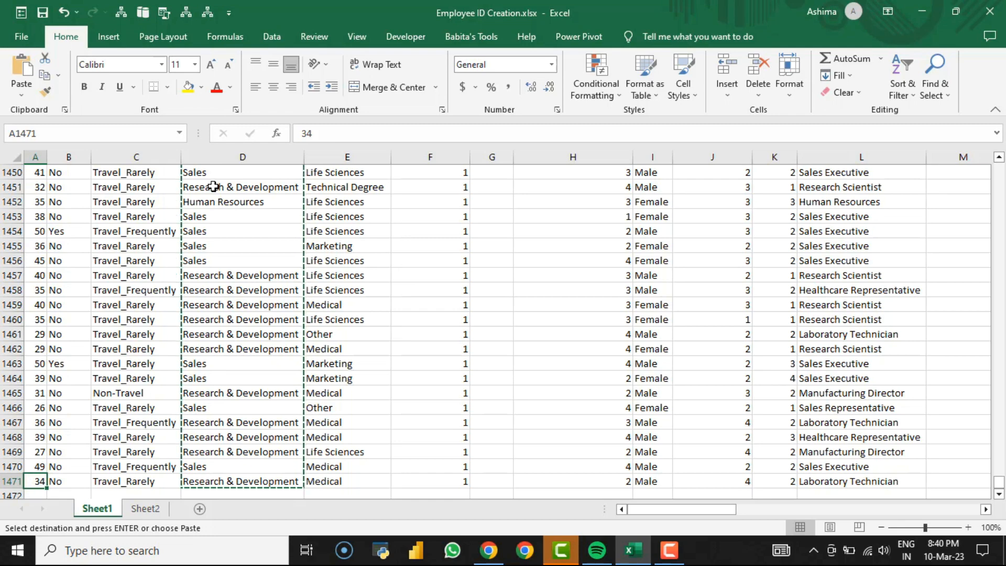
key("Down")
key("Down")
key("Down")
key("Down")
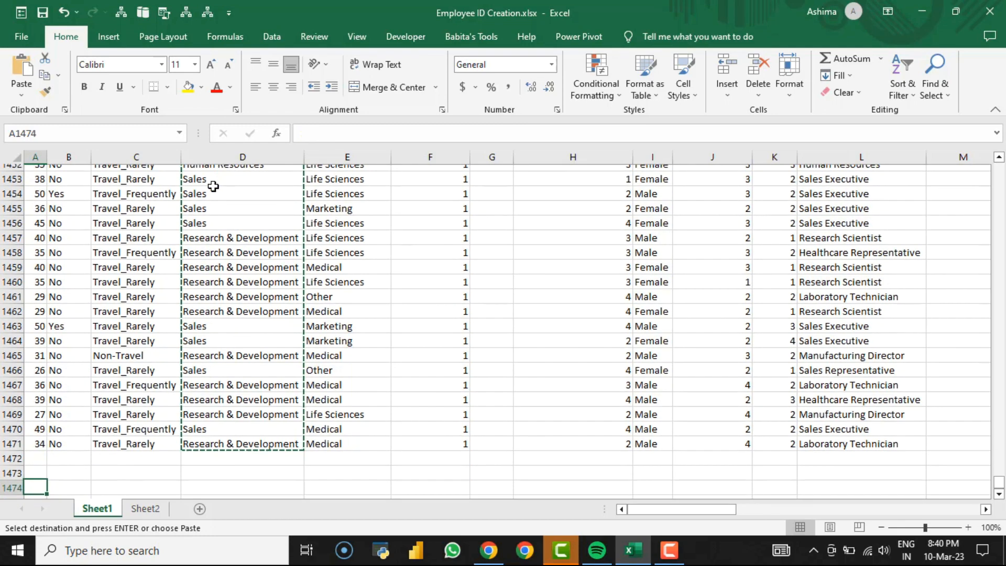
key("ctrl+alt+v")
key("Down")
key("Down")
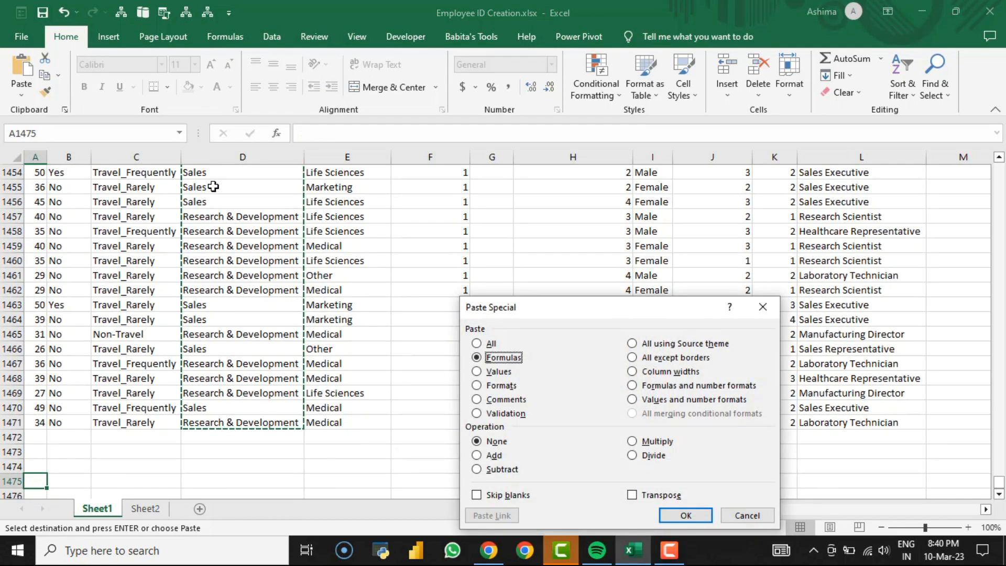
key("Return")
Step: Remove duplicates from the pasted department list in column A, treating it as data without headers
key("alt")
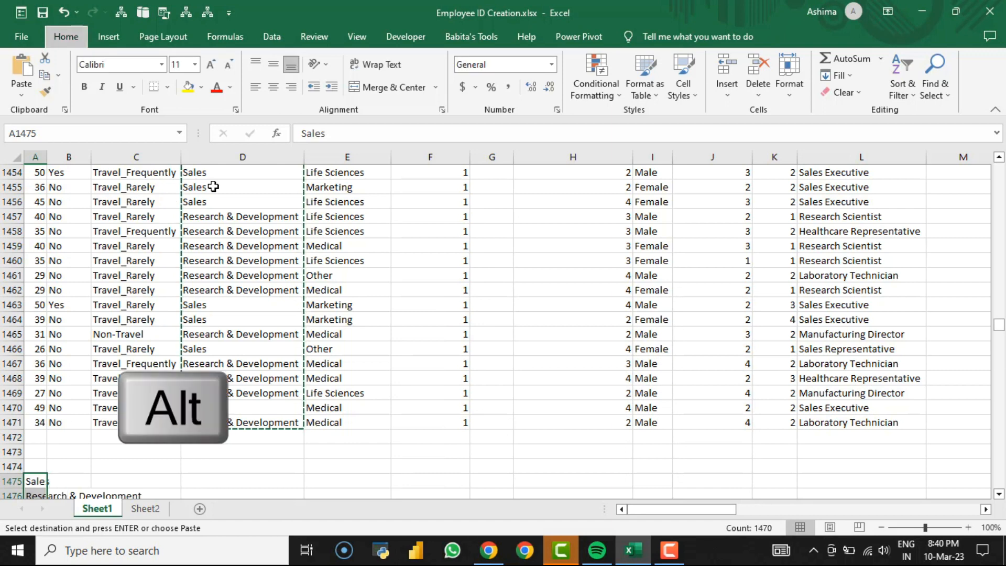
key("a")
key("m")
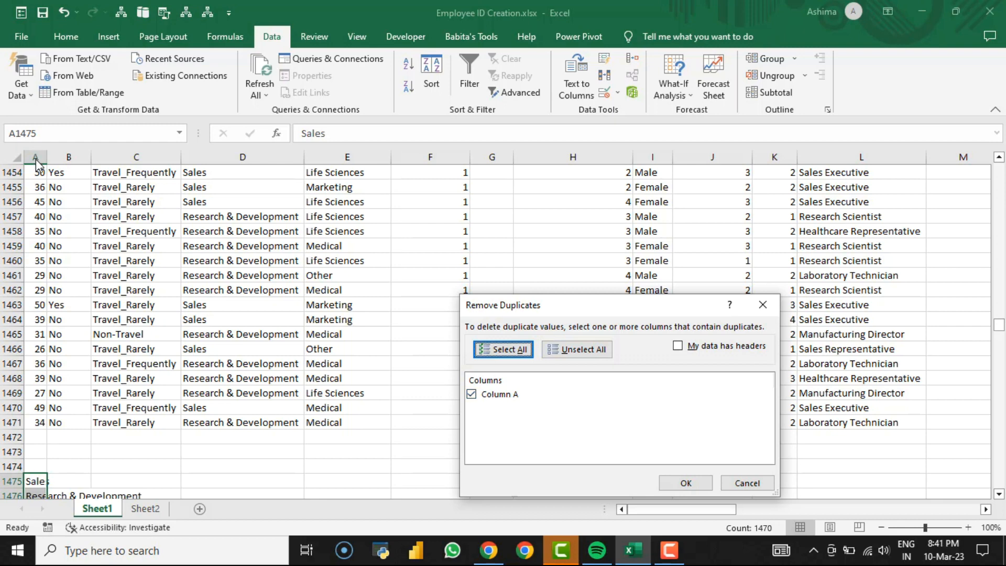
left_click(681, 483)
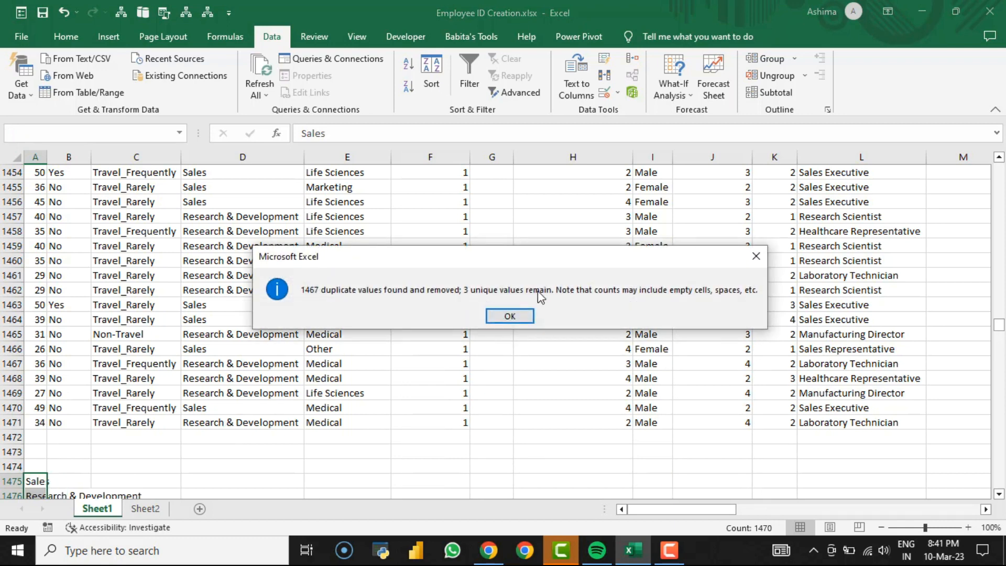
left_click(511, 315)
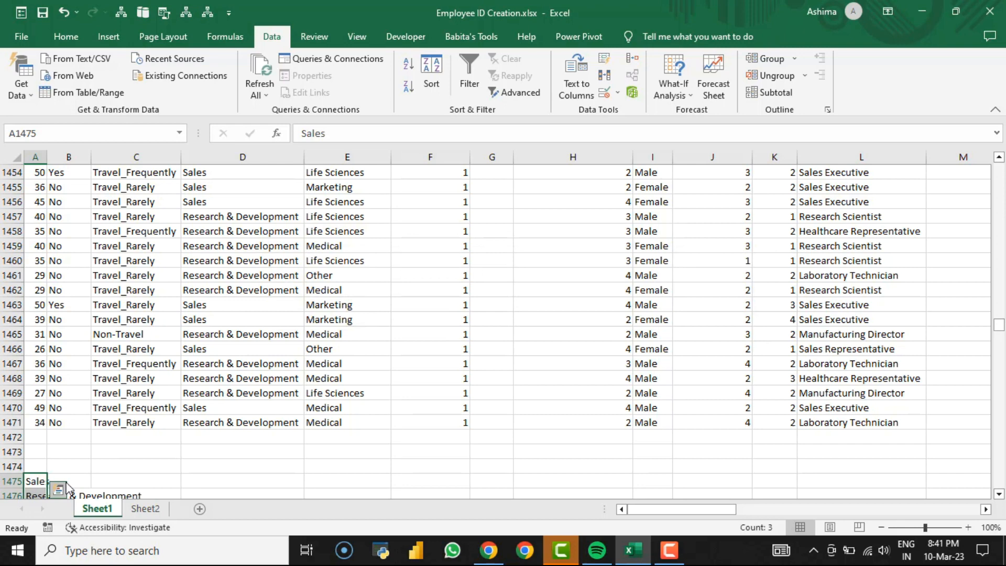
Step: Examine the unique department names in A1475:A1477
left_click(67, 478)
key("Down")
key("Left")
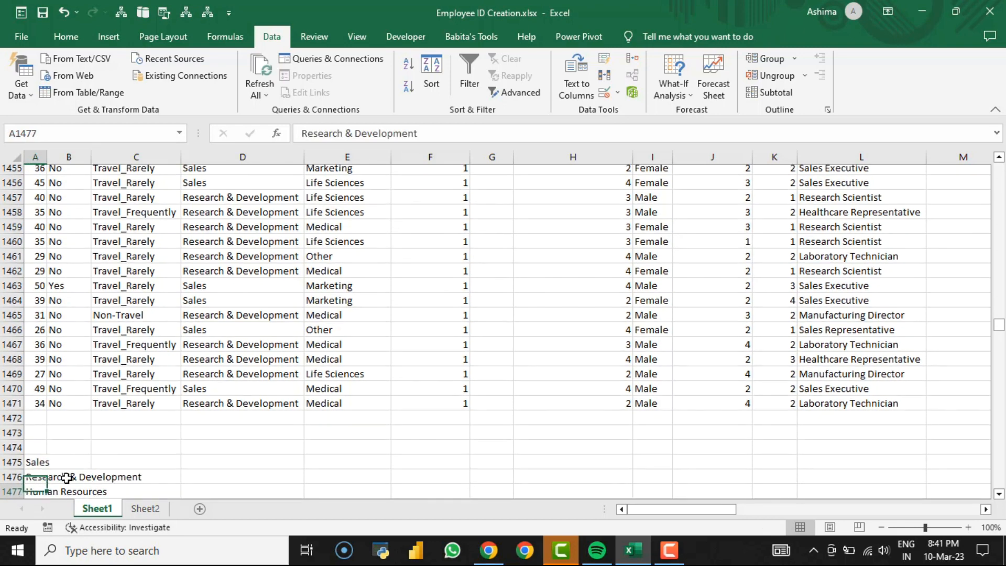
key("Down")
key("Down")
key("Up")
key("Up")
key("Up")
key("Down")
key("Down")
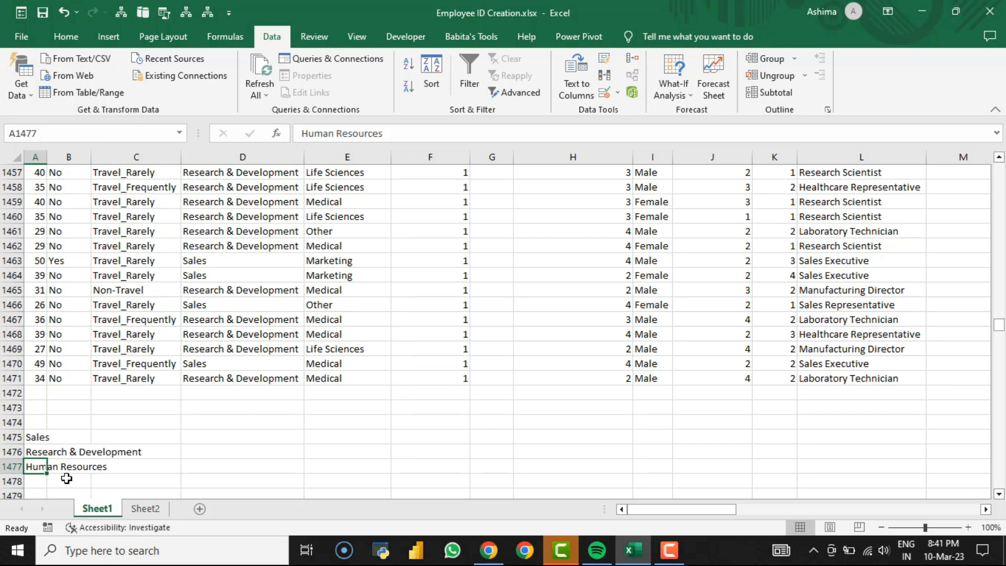
key("Up")
key("Up")
key("Down")
key("Down")
key("Down")
key("Up")
key("Up")
key("Up")
Step: Start an IF formula in the first Emp ID cell, G2, at the beginning of the data
key("Right")
key("Right")
key("Right")
key("Right")
key("Right")
key("Right")
key("Up")
key("Up")
key("Up")
key("Up")
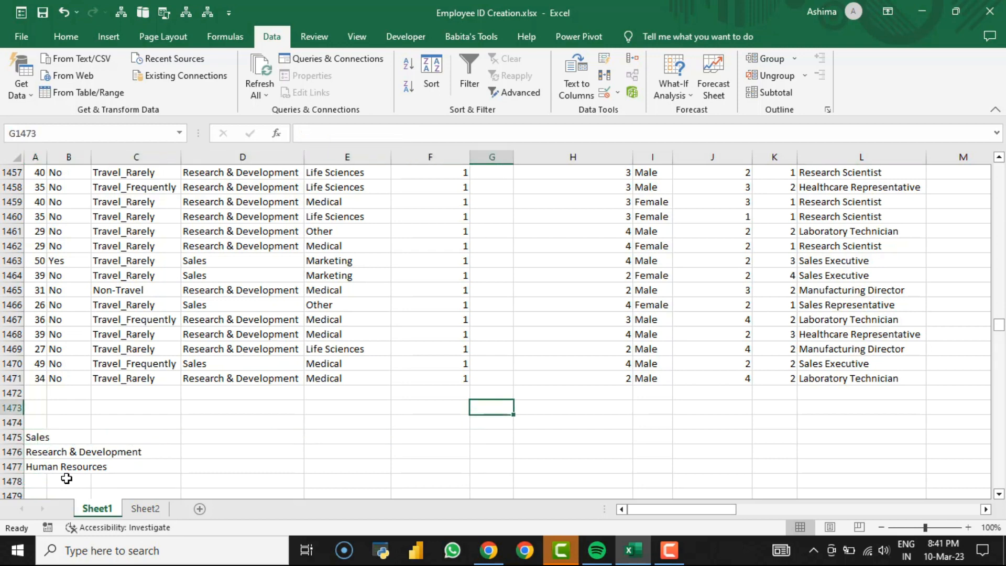
key("ctrl+Up")
key("Right")
key("Down")
key("Left")
type("=")
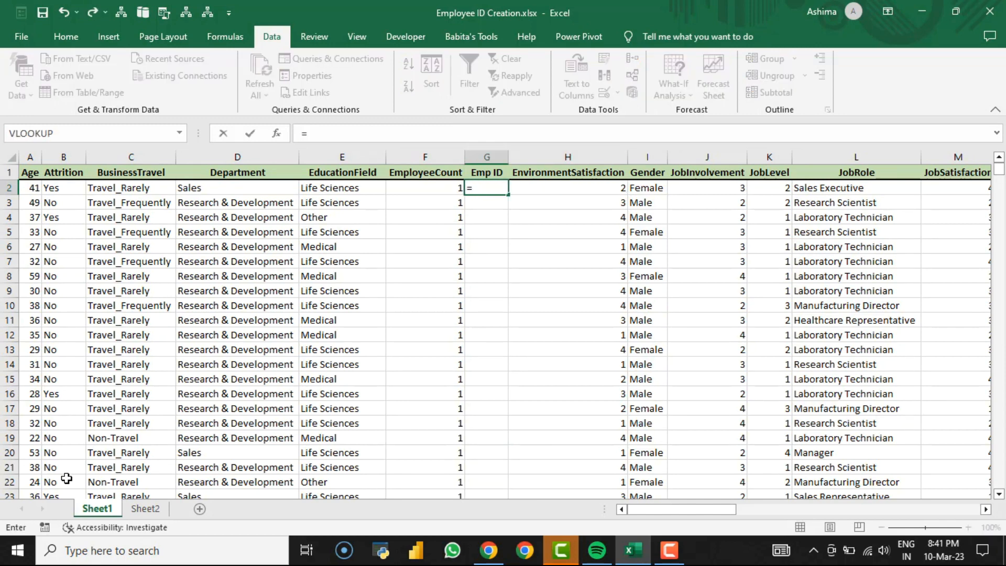
type("c")
key("Escape")
type("i")
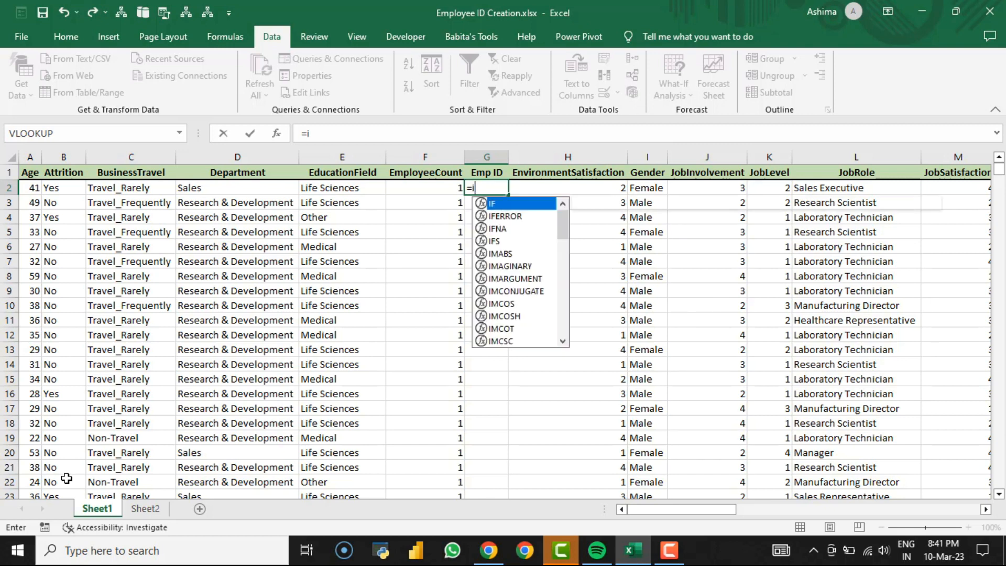
type("f(")
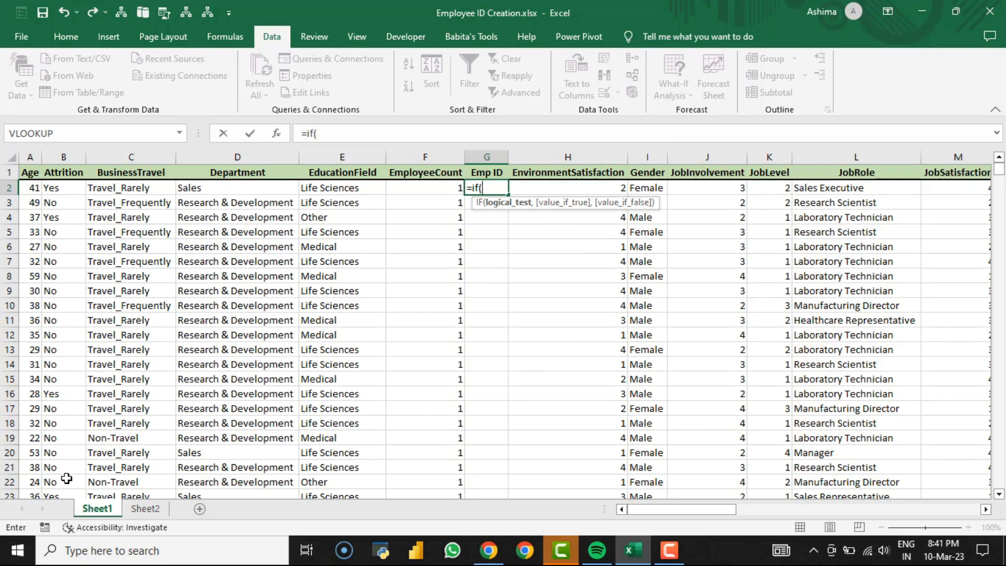
Step: Set the IF formula's logical test to D2="Sales"
key("Left")
key("Left")
key("Left")
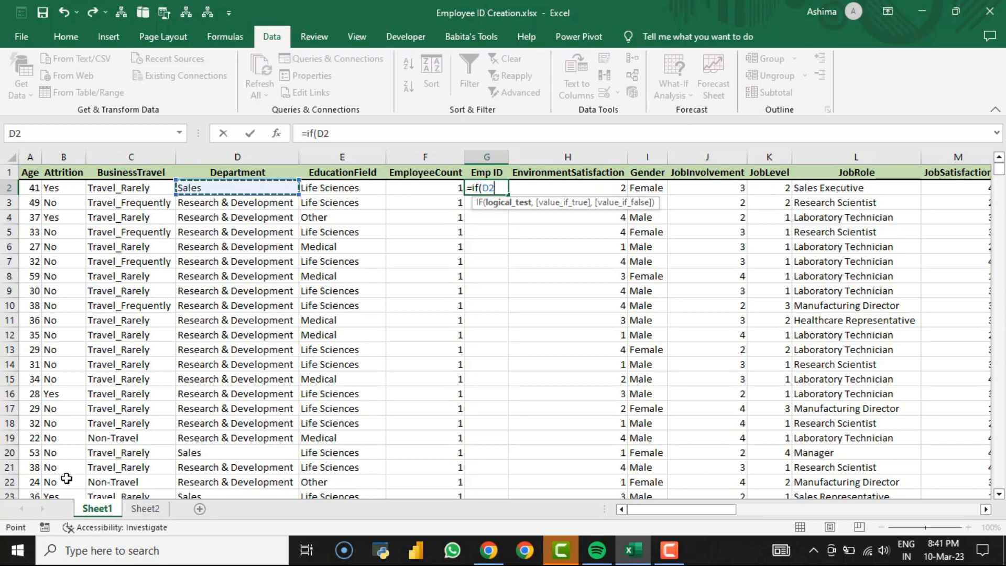
type("=\"Sales\"")
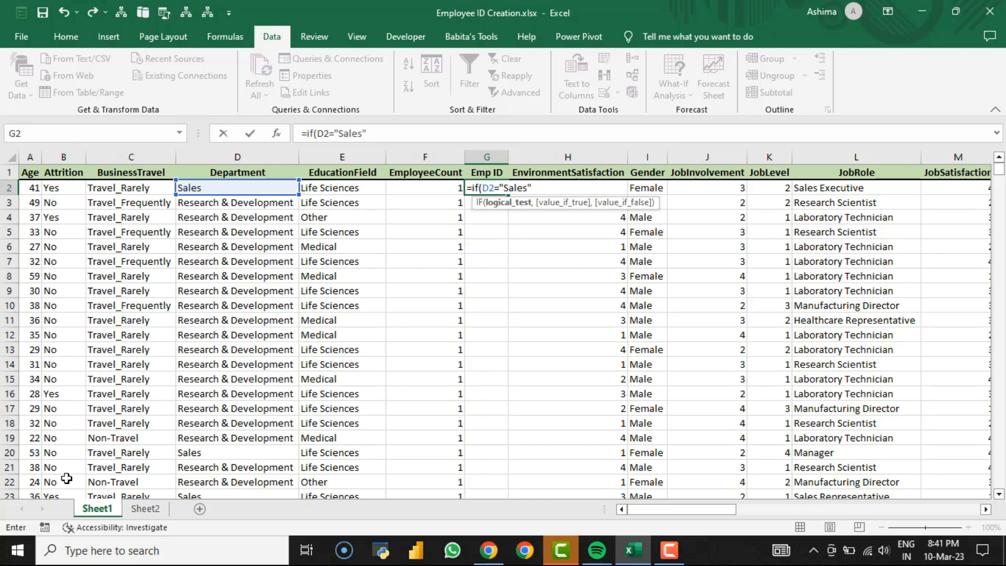
type(",")
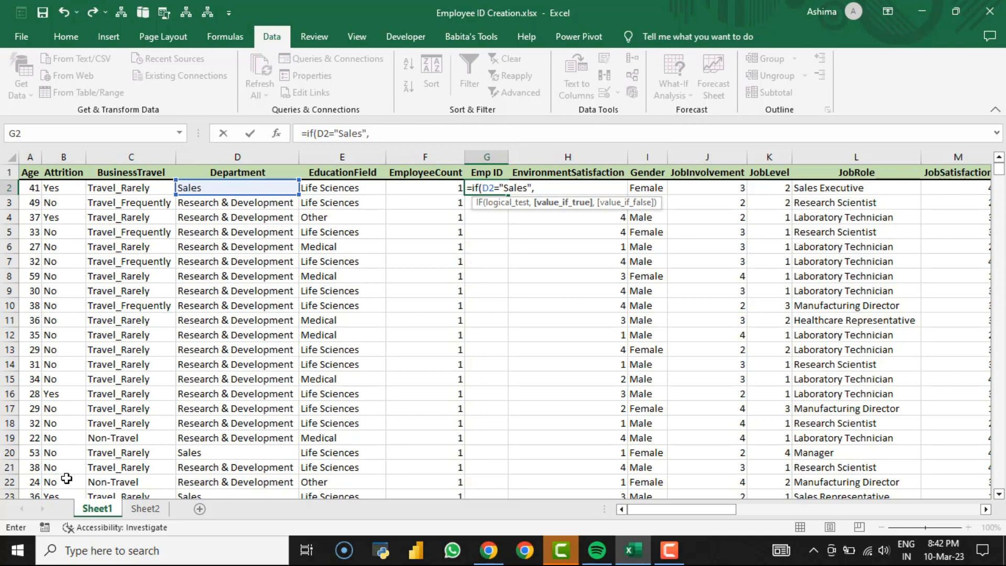
Step: Set the Sales test's value-if-true argument to "S"&COUNTIF(D2:D2,"Sales")
type("\"S\"&")
type("countif")
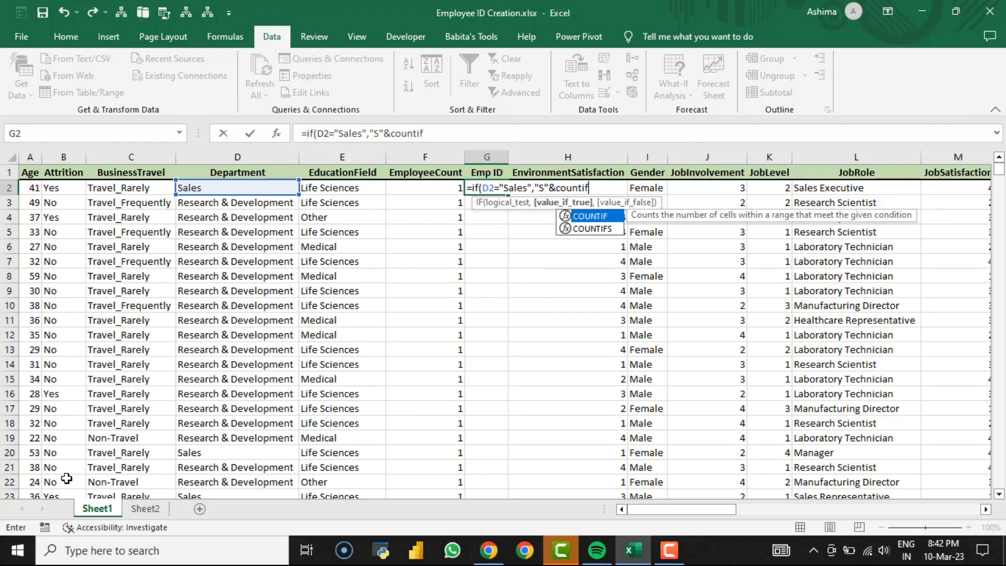
key("Tab")
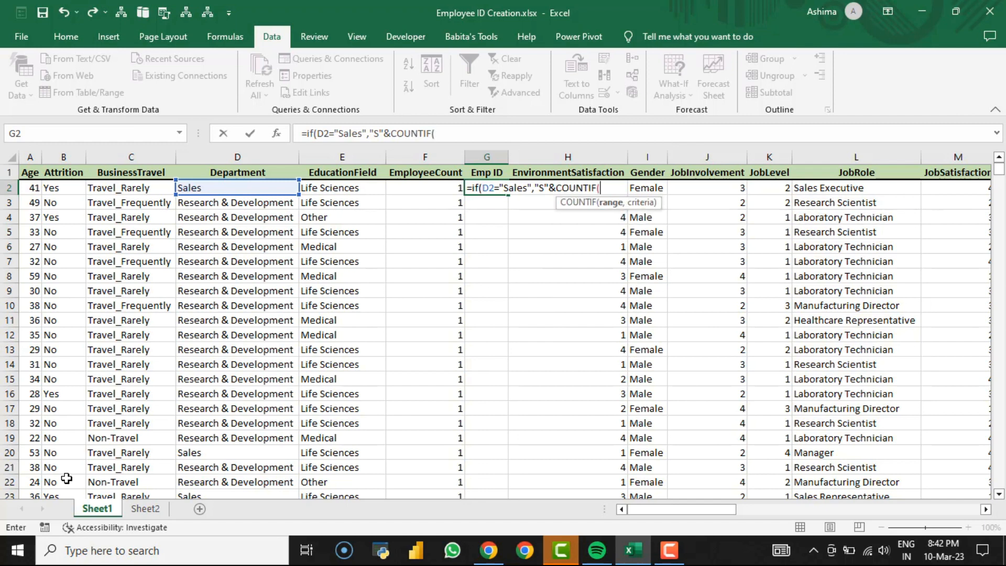
key("Left")
key("Left")
key("Left")
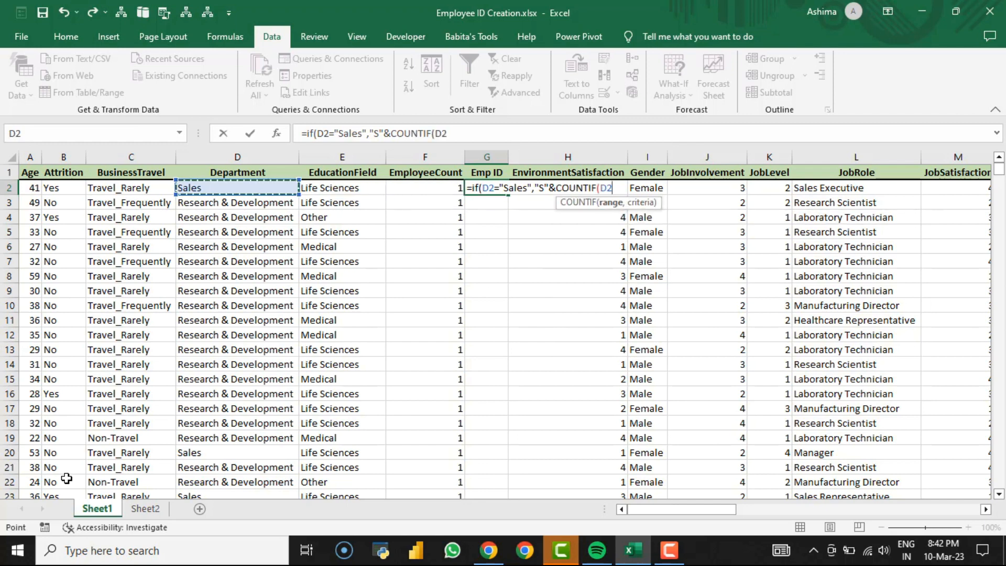
key("F8")
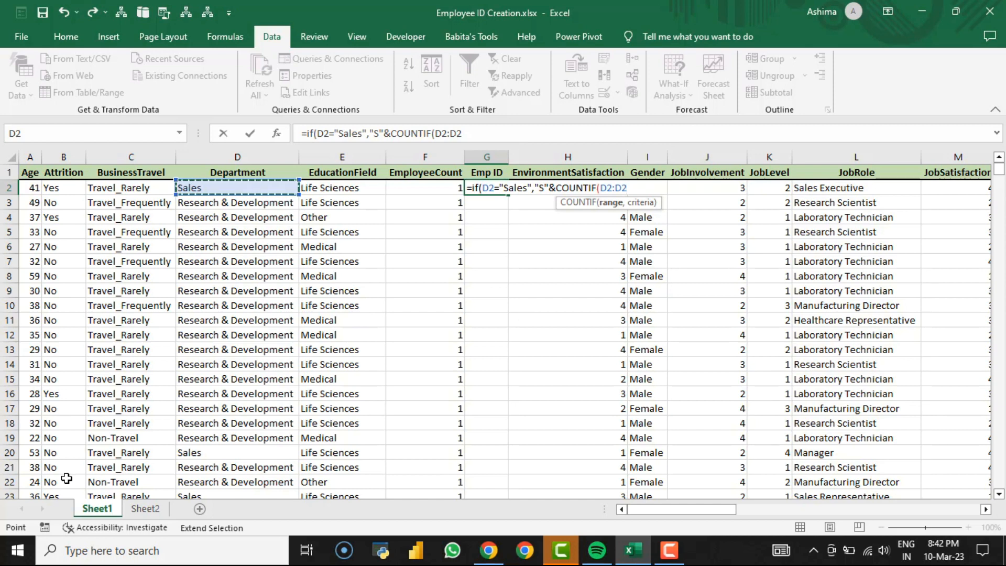
type(",")
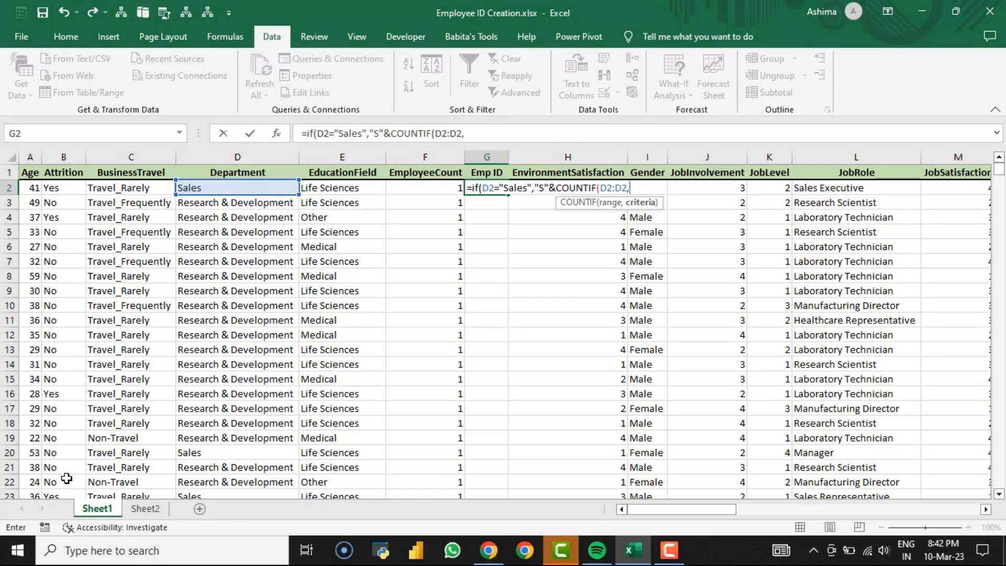
type("\"Sales\"")
type("),")
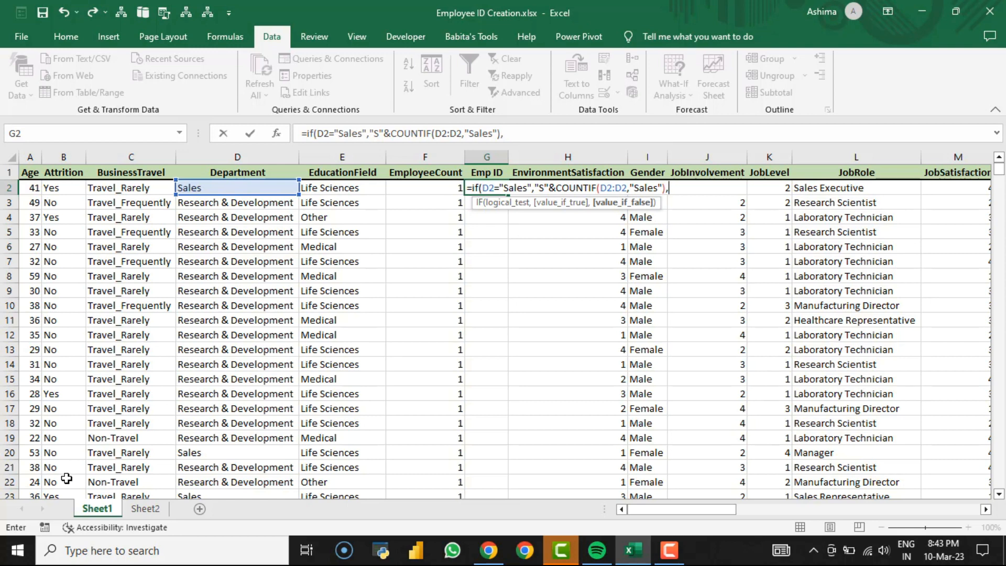
Step: Nest a second IF as the value-if-false argument, testing D2="Research & Development"
type("if(")
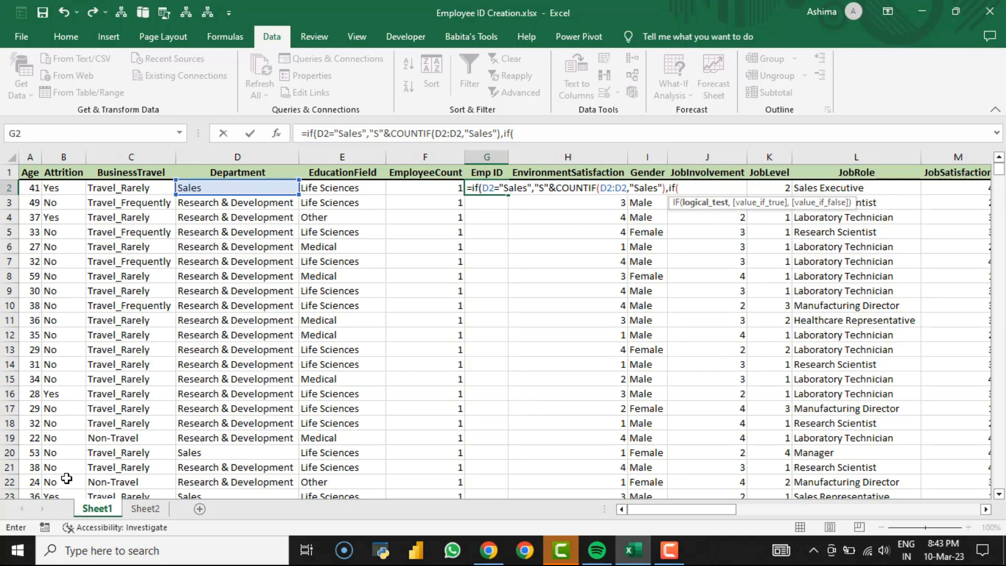
key("Left")
key("Left")
key("Left")
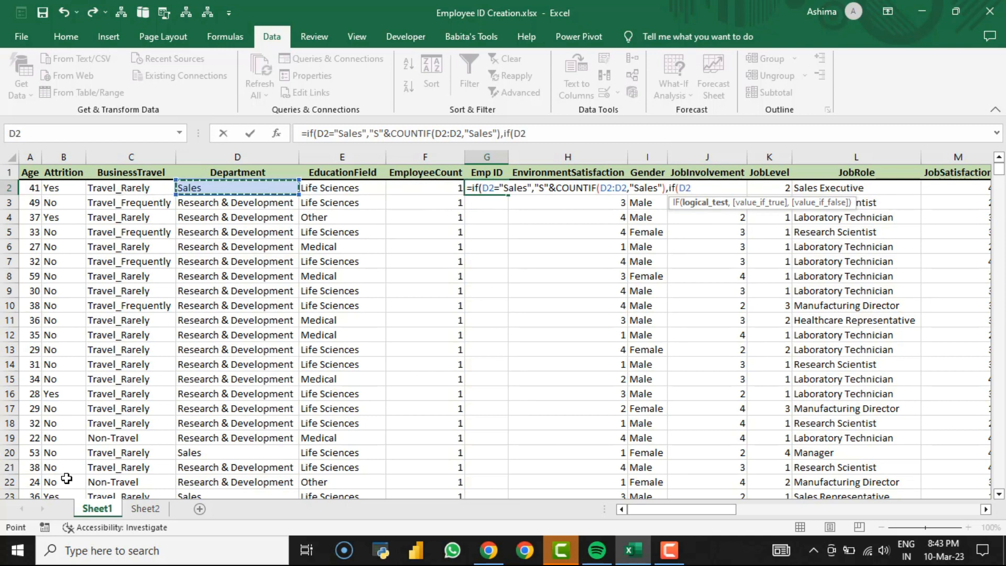
type("=\"")
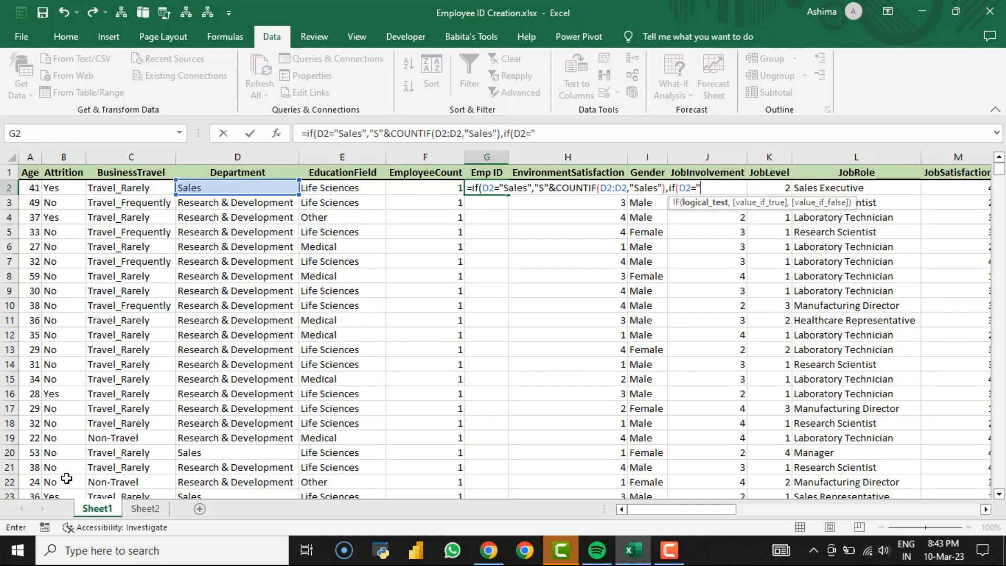
type("Research ")
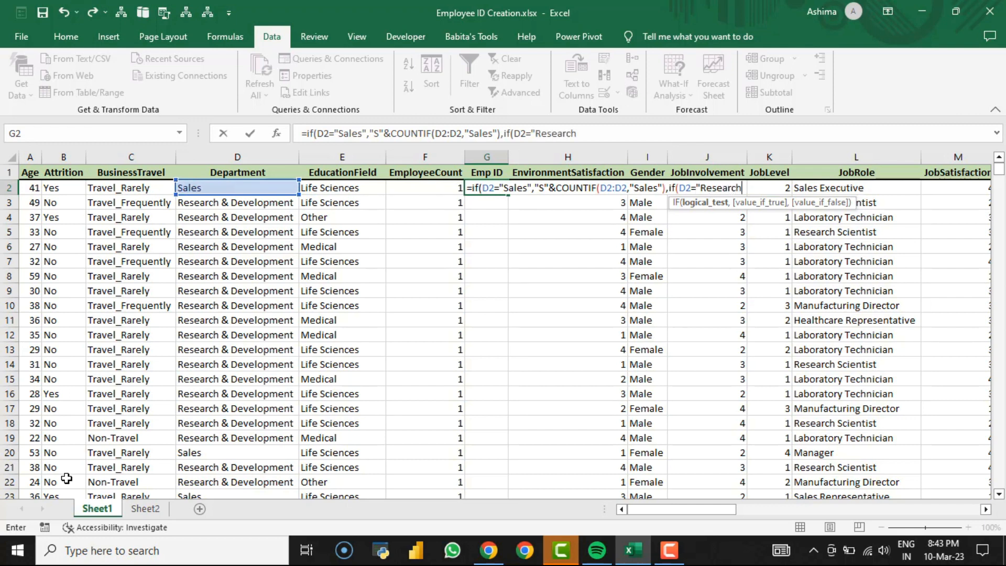
type("& Develop")
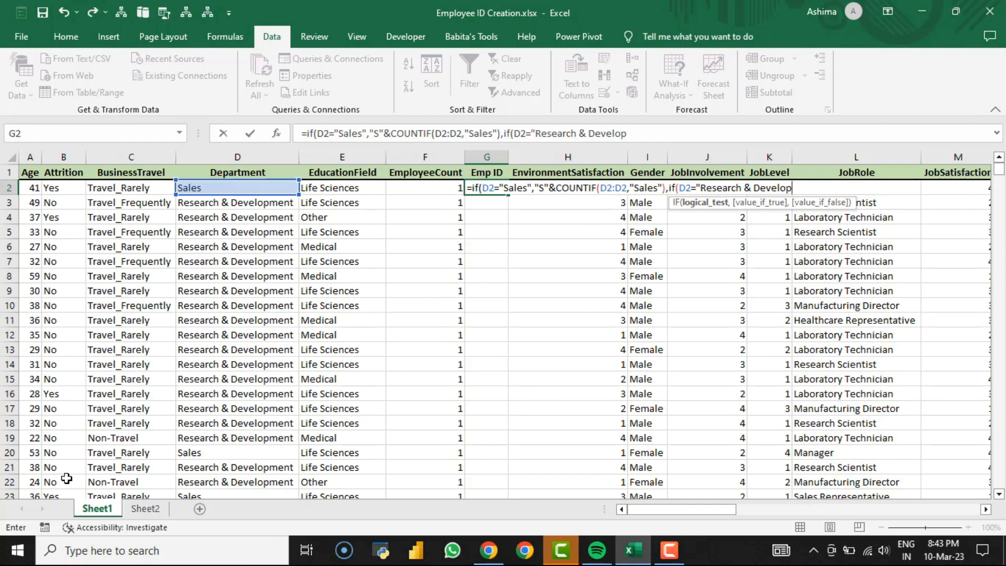
type("ment\",")
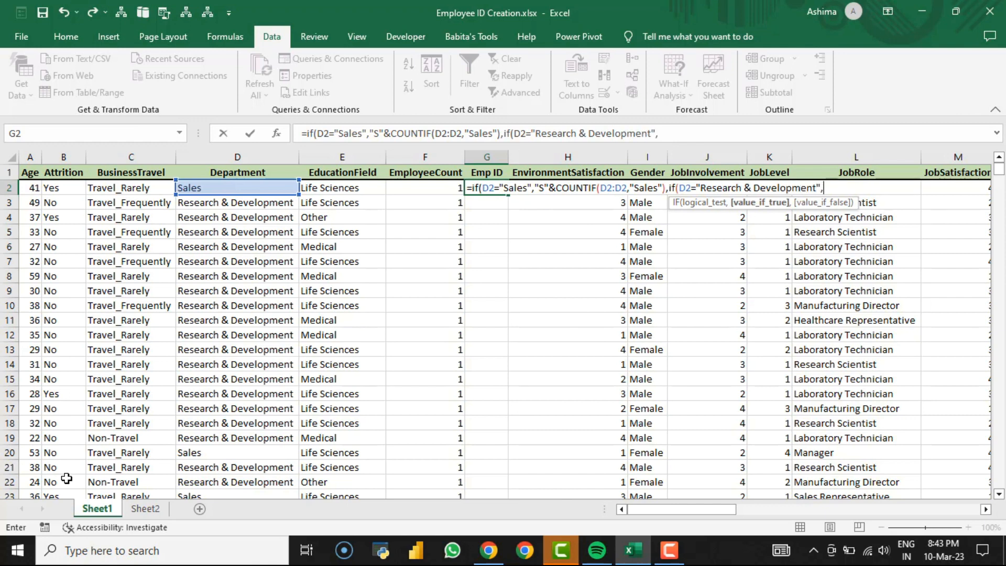
Step: Set the nested IF's value-if-true argument to "RD"&COUNTIF(D2:D2,"Research & Development")
type("\"R")
type("D\"")
type("&")
type("count")
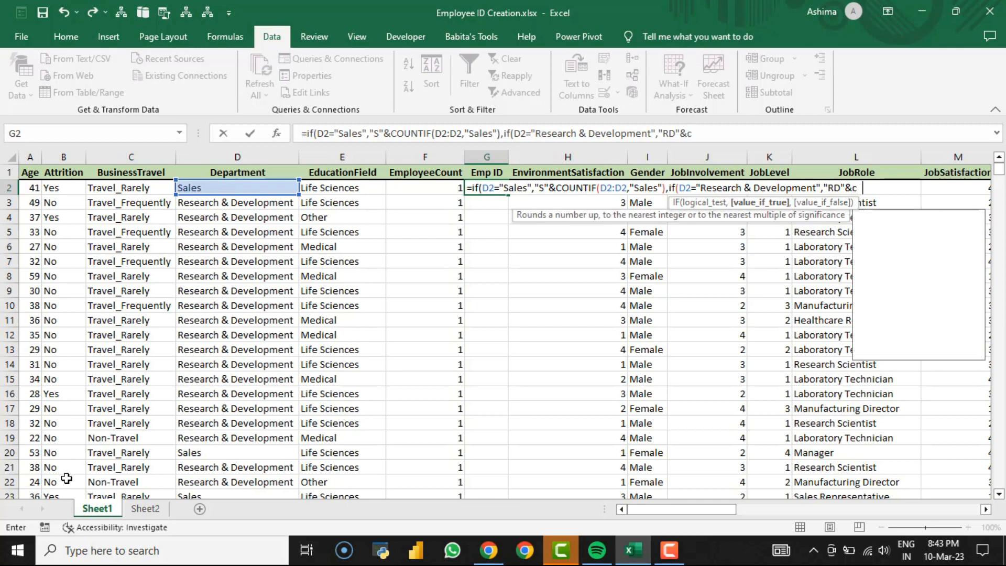
type("if")
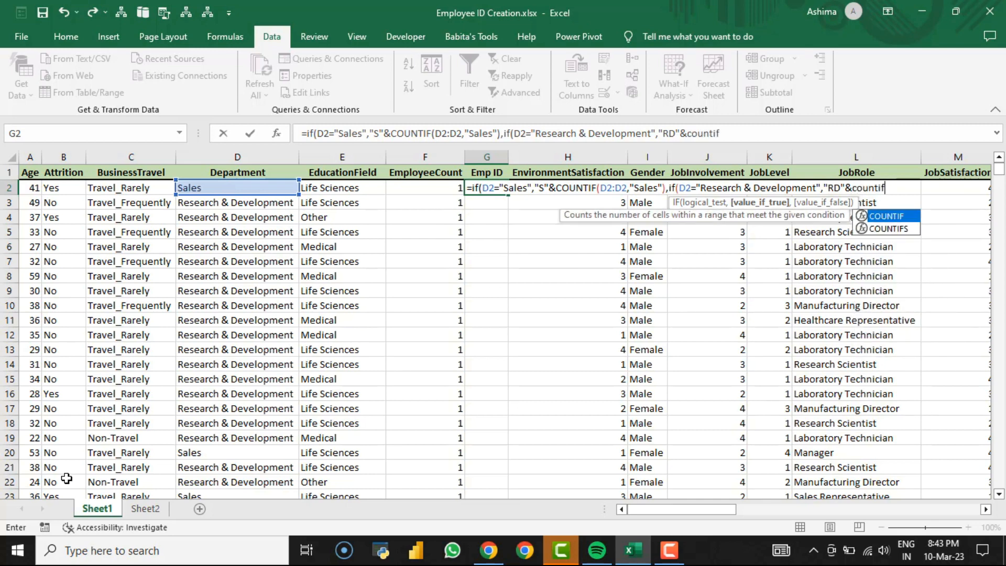
key("Tab")
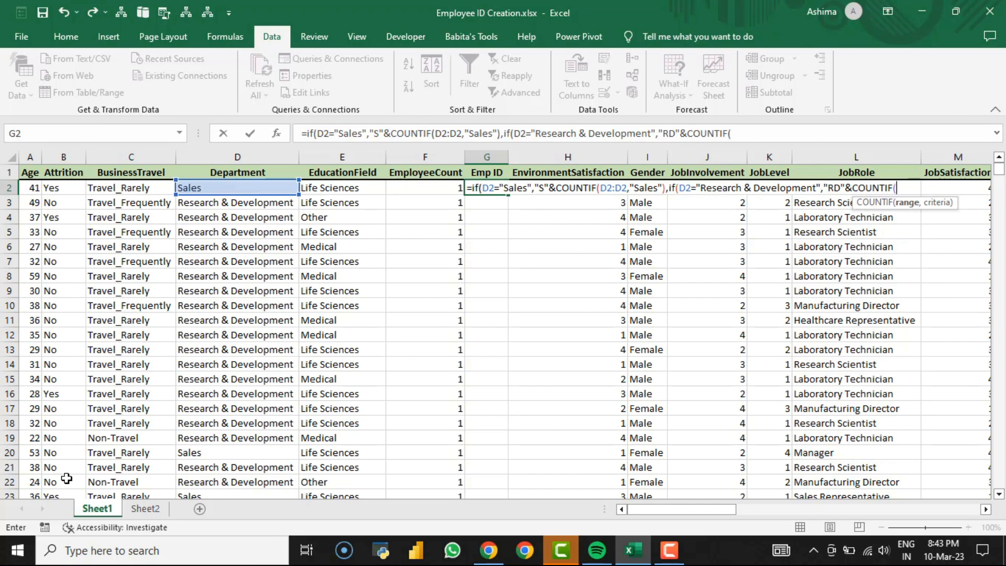
key("Left")
key("Left")
key("Left")
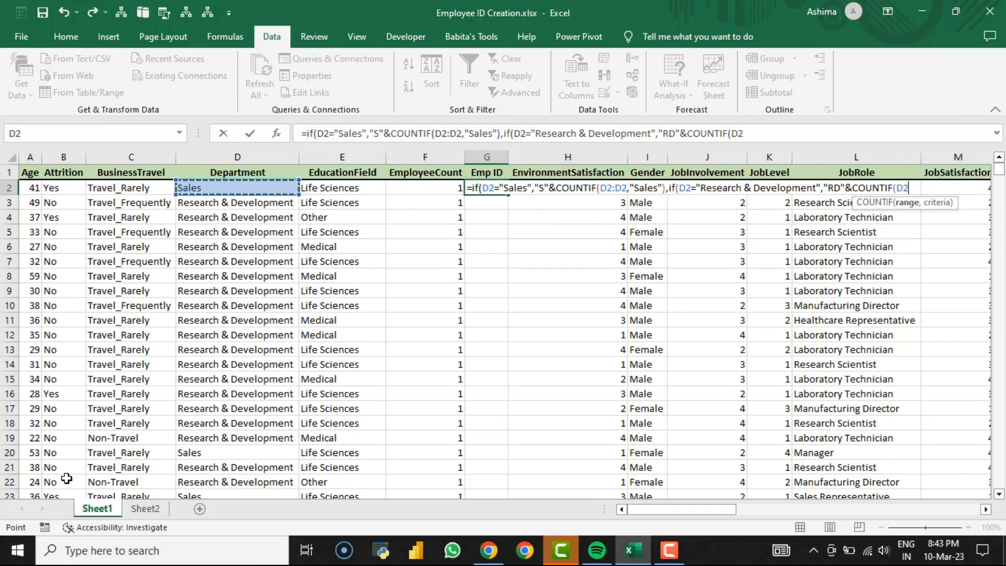
type(":D2,\"")
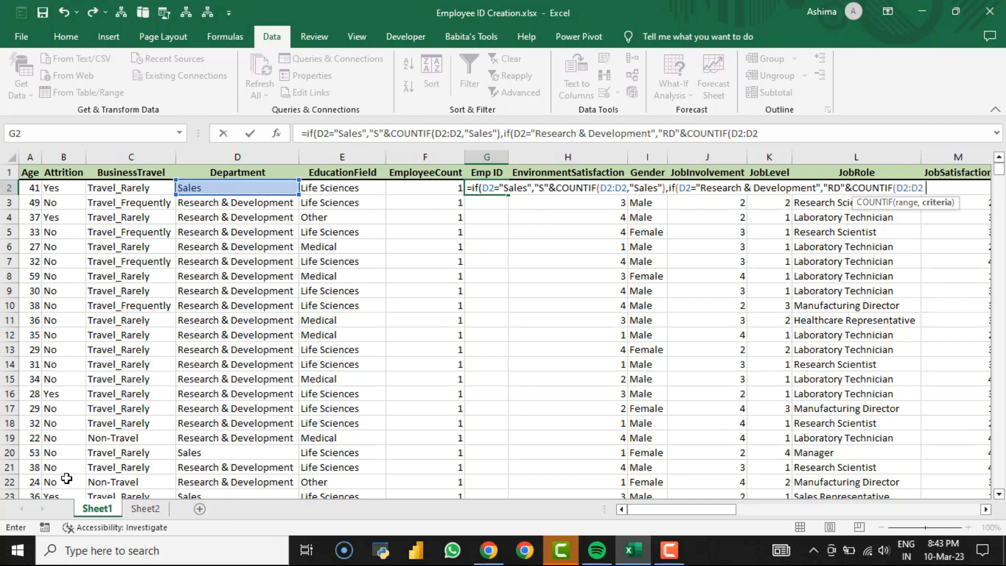
type("Research & Development")
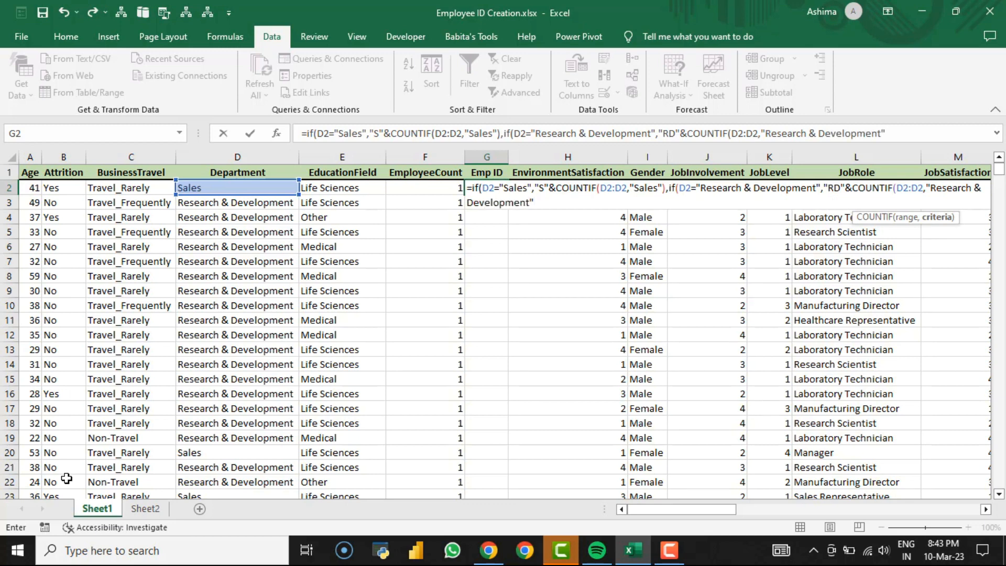
type(" )")
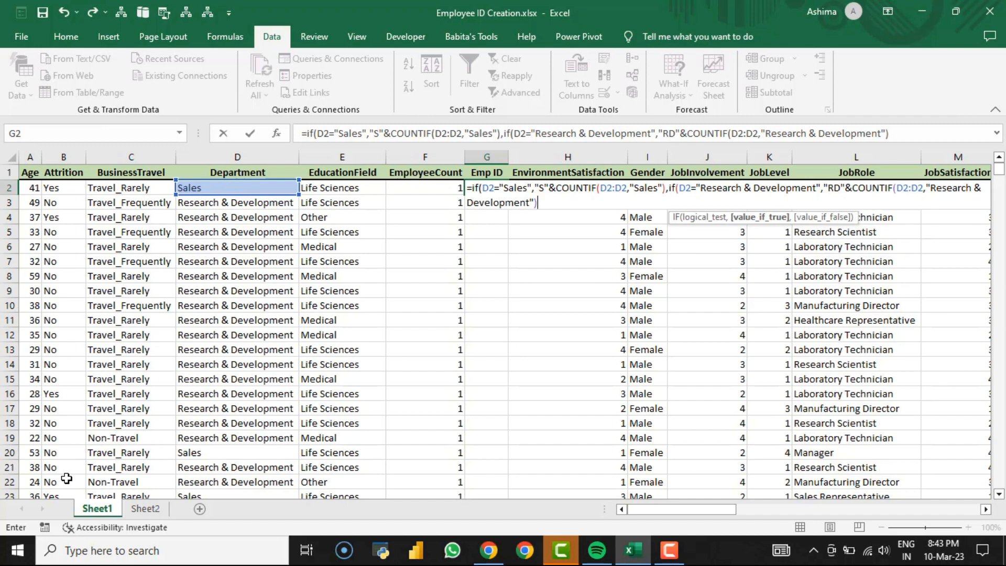
key("BackSpace")
type(",")
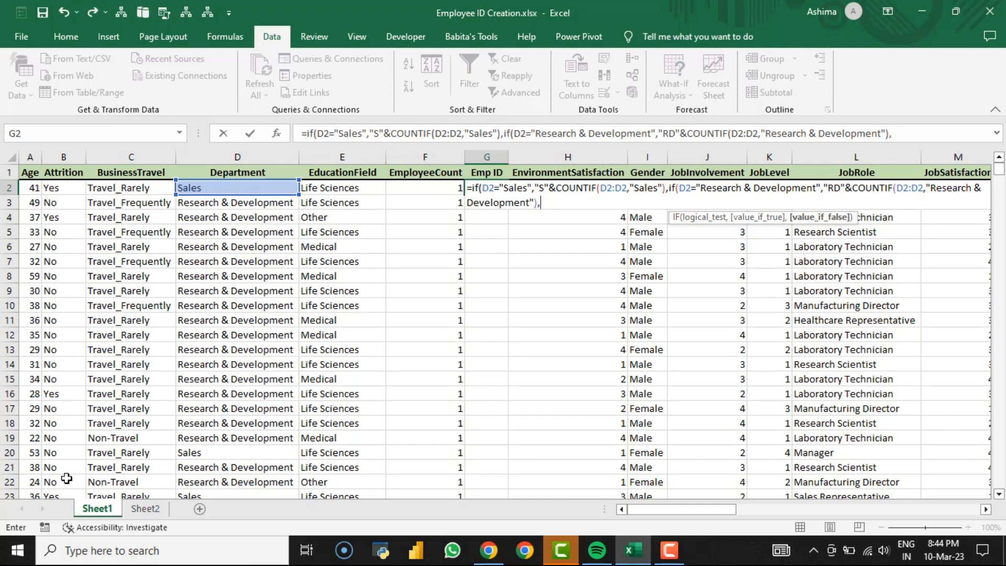
Step: Set the nested IF's value-if-false argument to "HR"&COUNTIF(D2:D2,"Human Resources") and close both IF functions
type("\"HR\"&coutn")
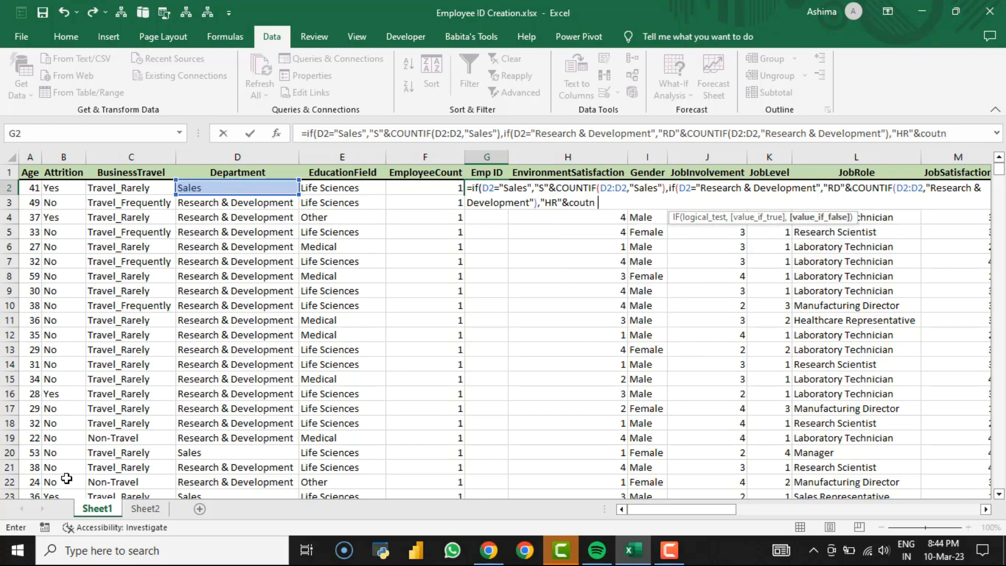
type("if(")
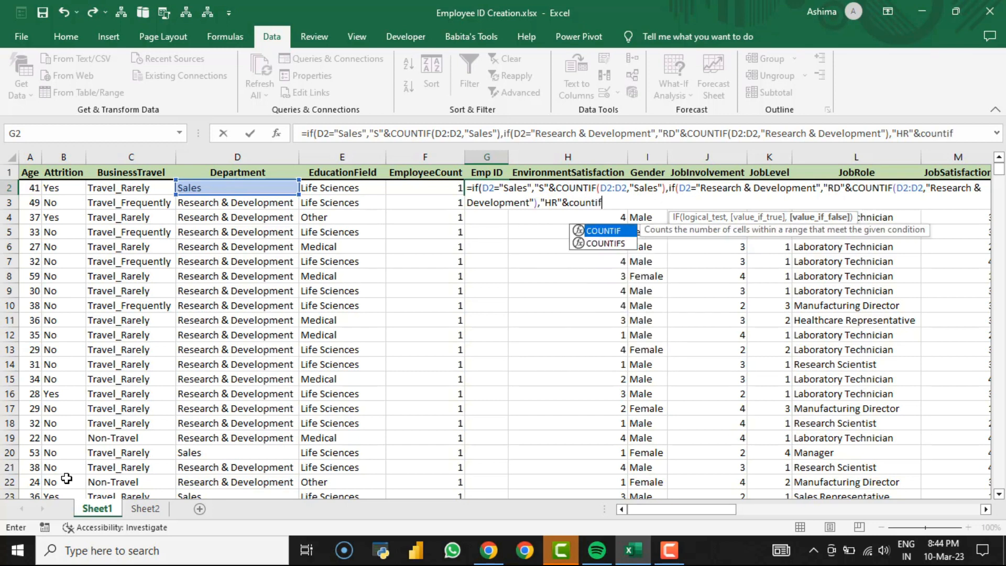
key("Left")
key("Left")
key("Left")
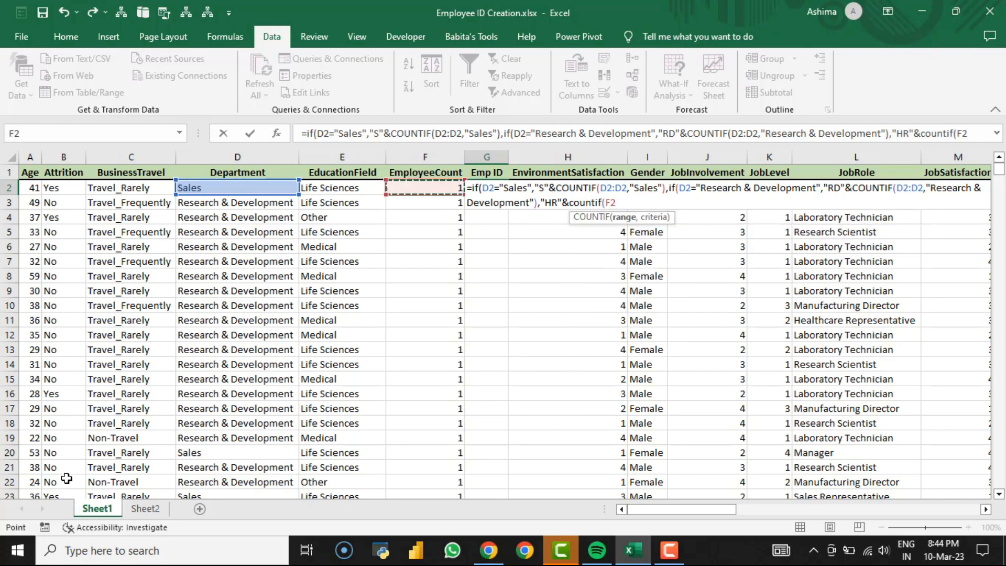
type(":D2,\"")
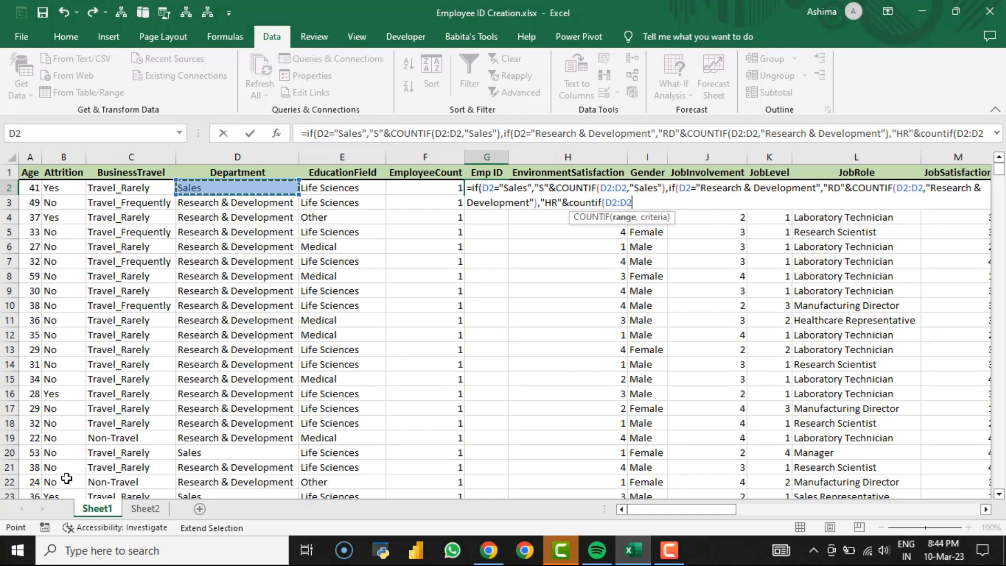
type("Human")
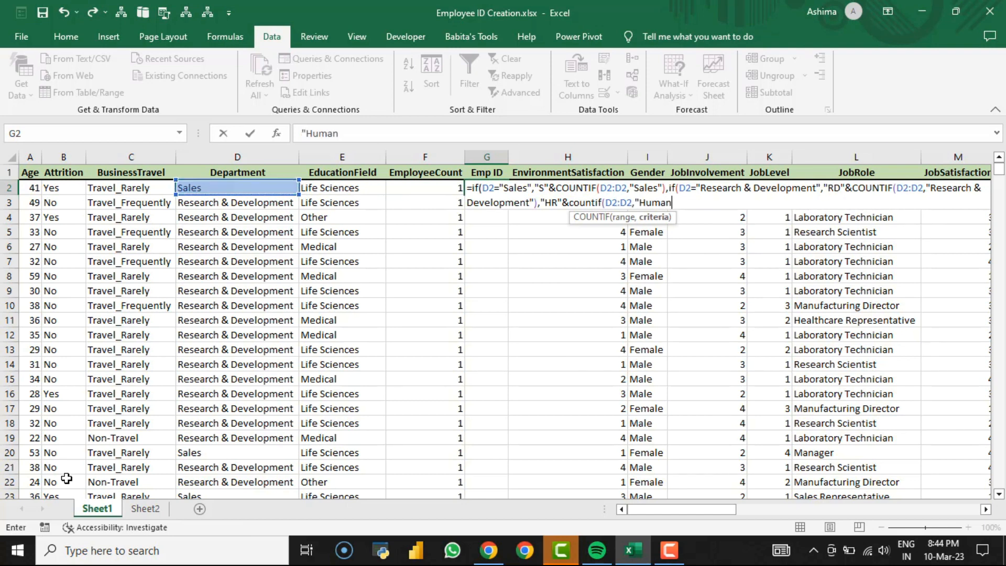
type(" Resource")
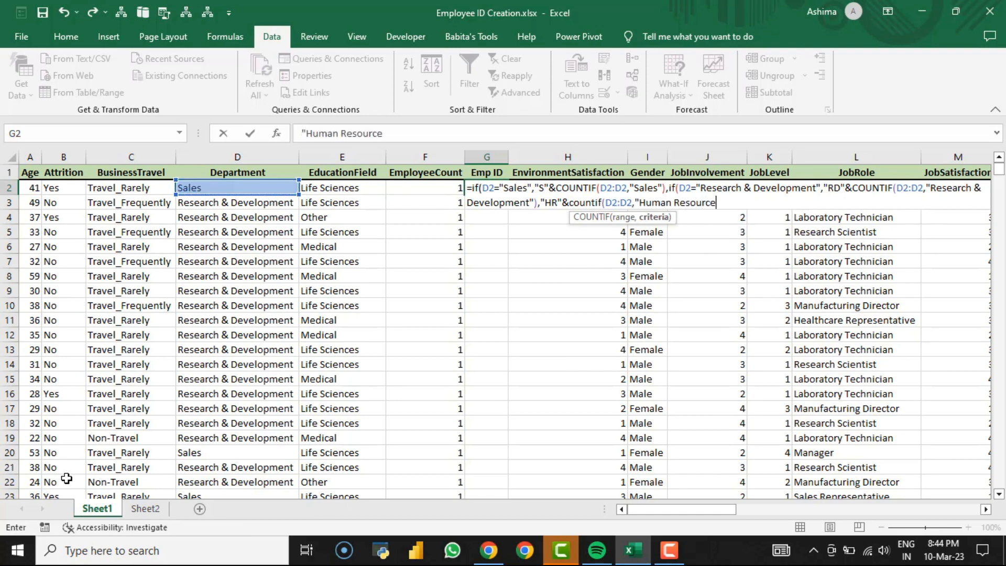
type("s\")")
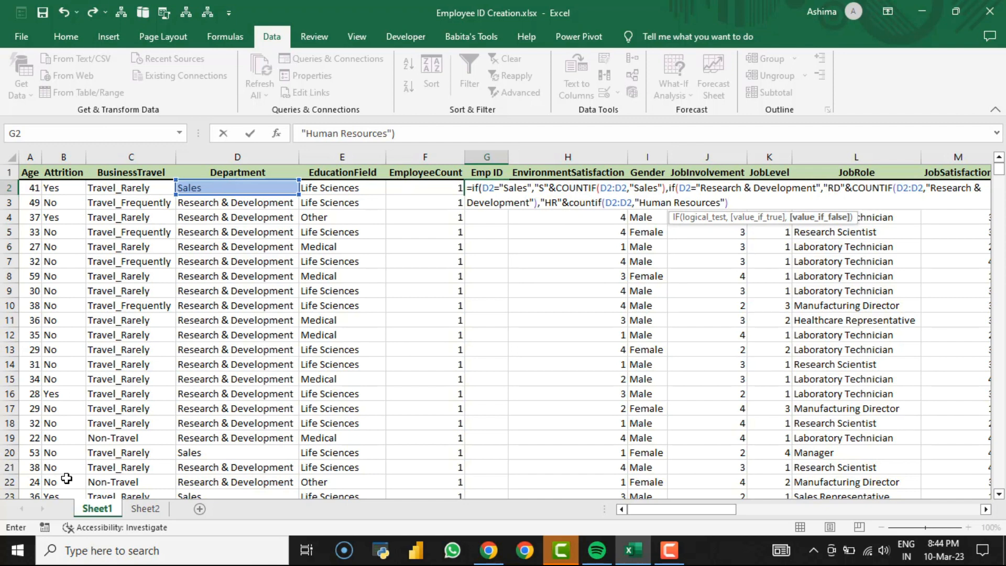
type("))")
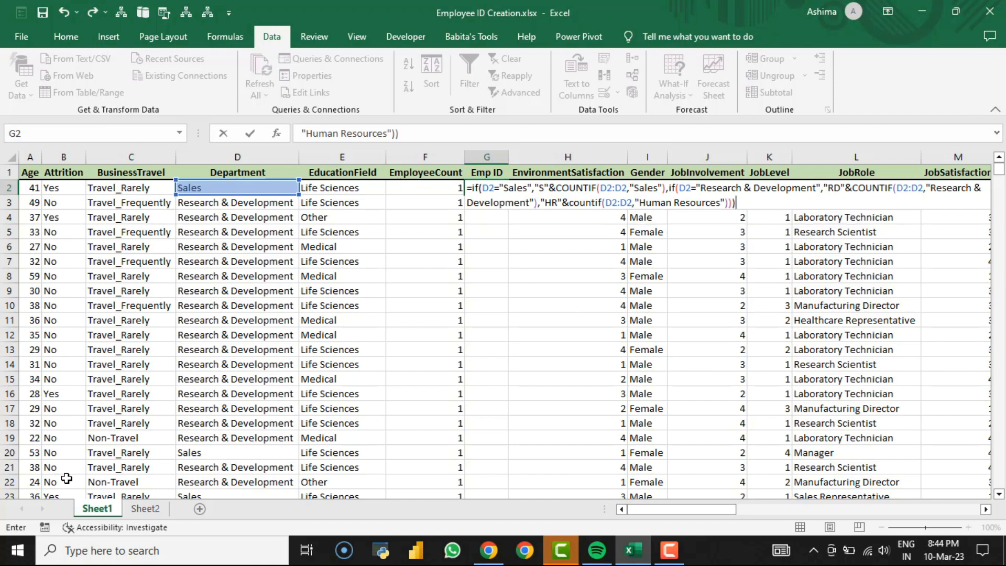
Step: Commit the nested IF formula in G2 and lock the starting row of all three COUNTIF ranges, making each D$2:D2
key("Return")
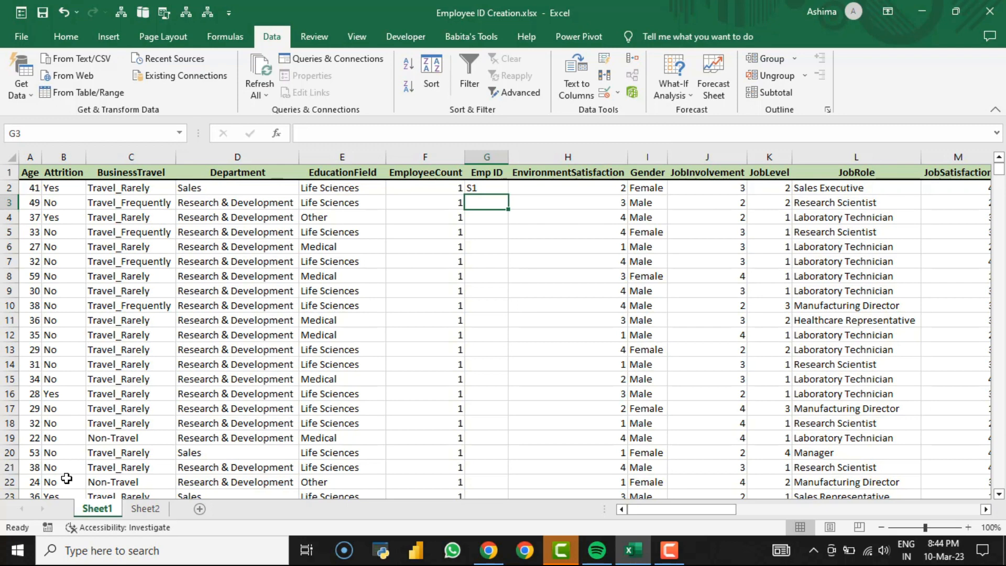
key("Up")
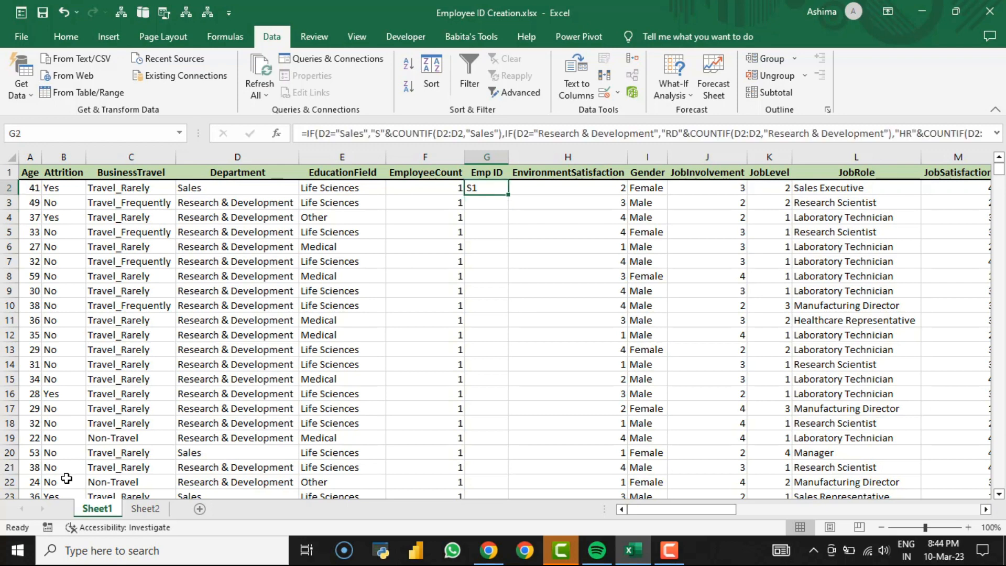
key("F2")
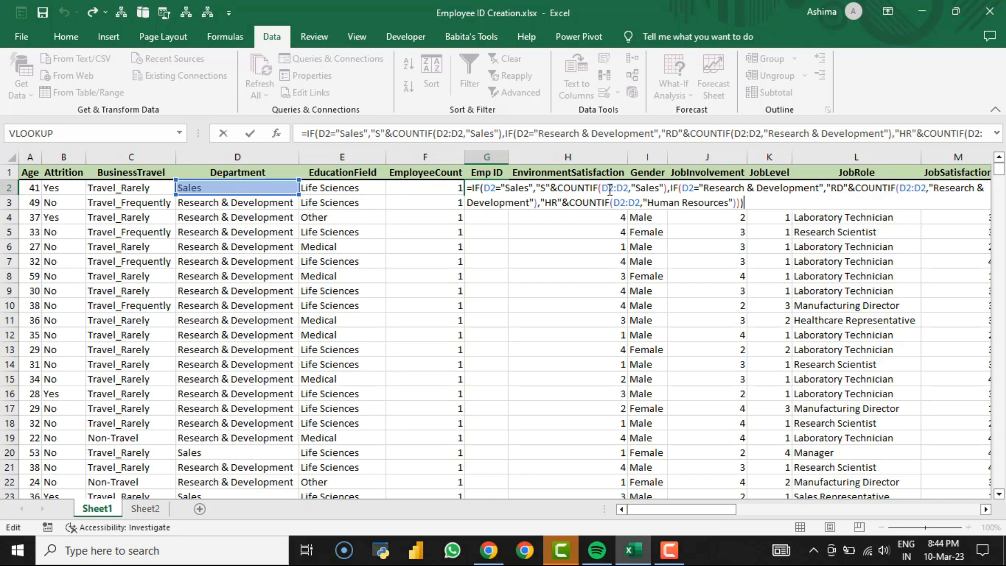
left_click(609, 189)
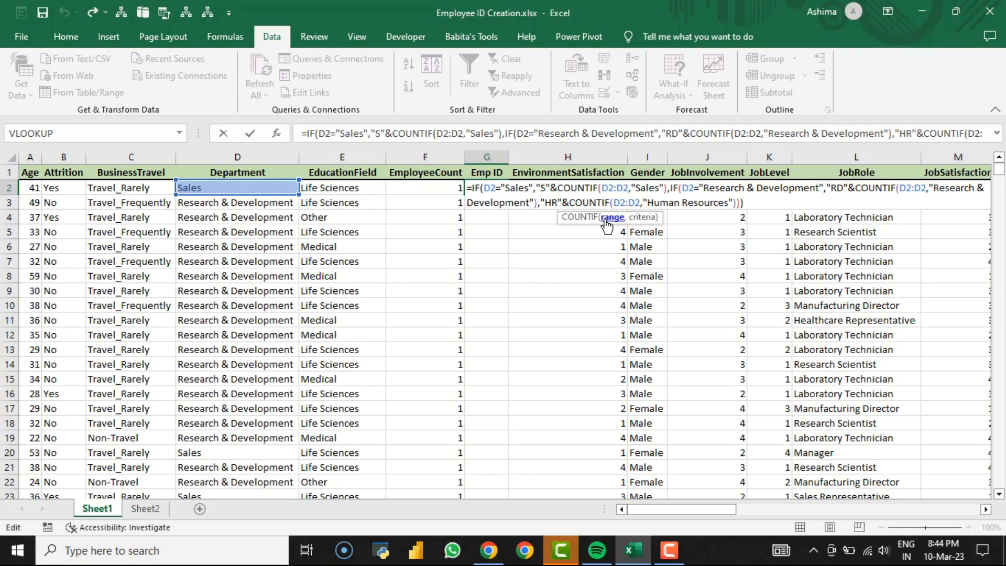
type("$")
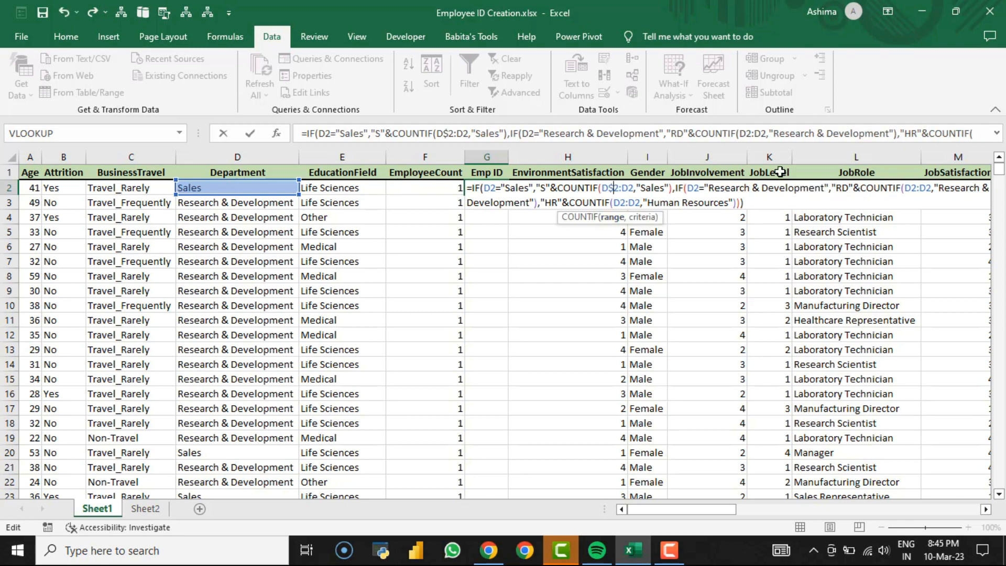
left_click(913, 189)
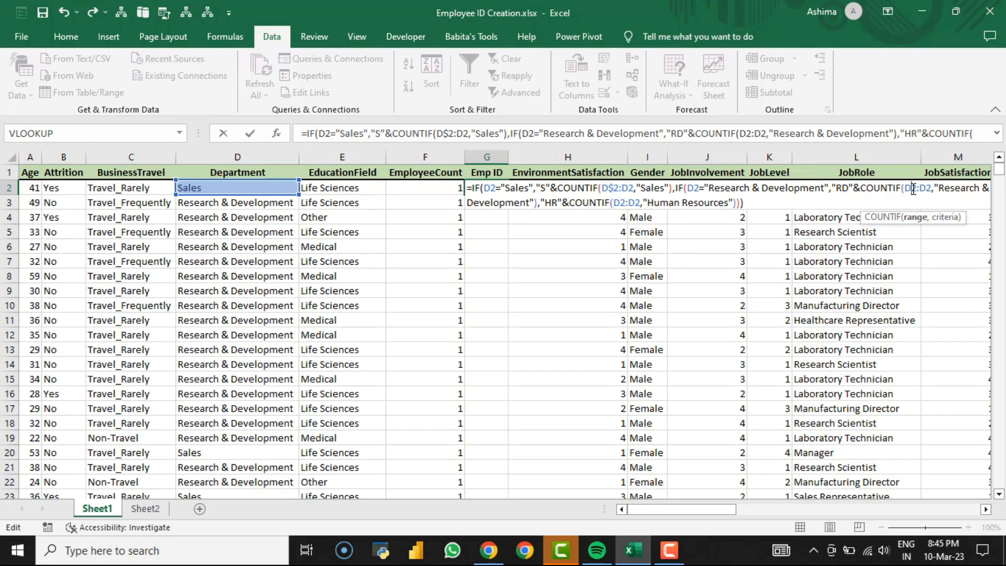
type("$")
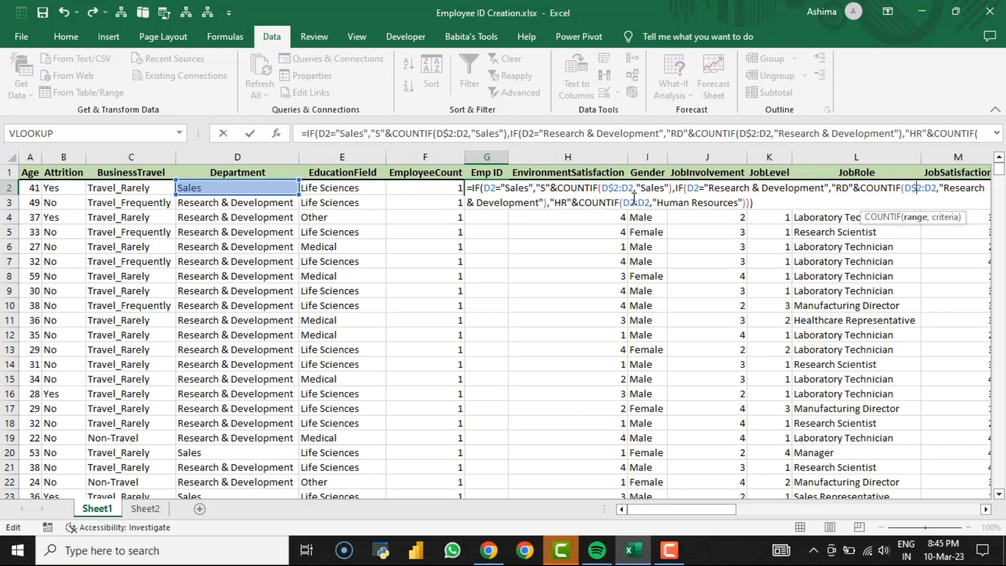
left_click(630, 203)
type("$")
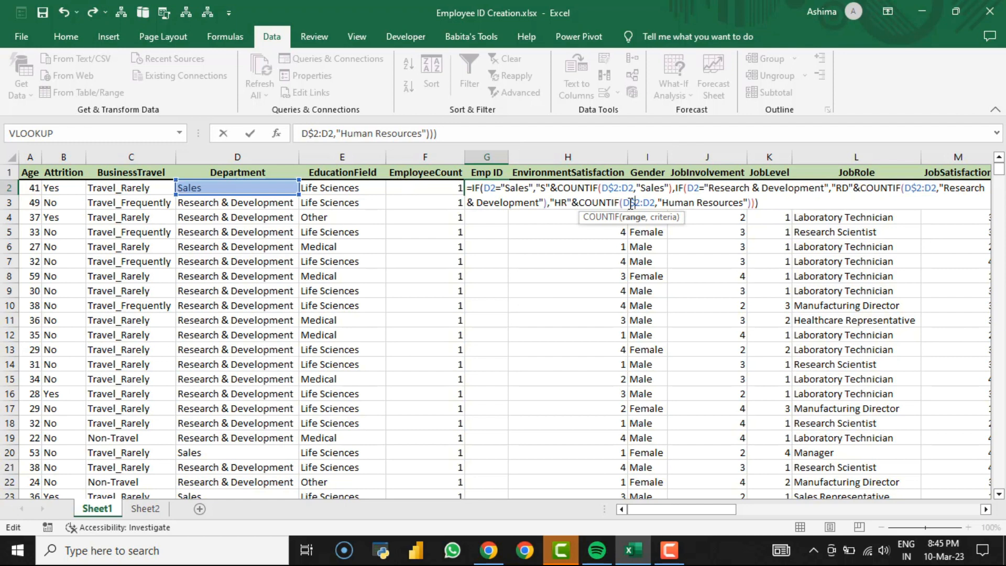
key("Return")
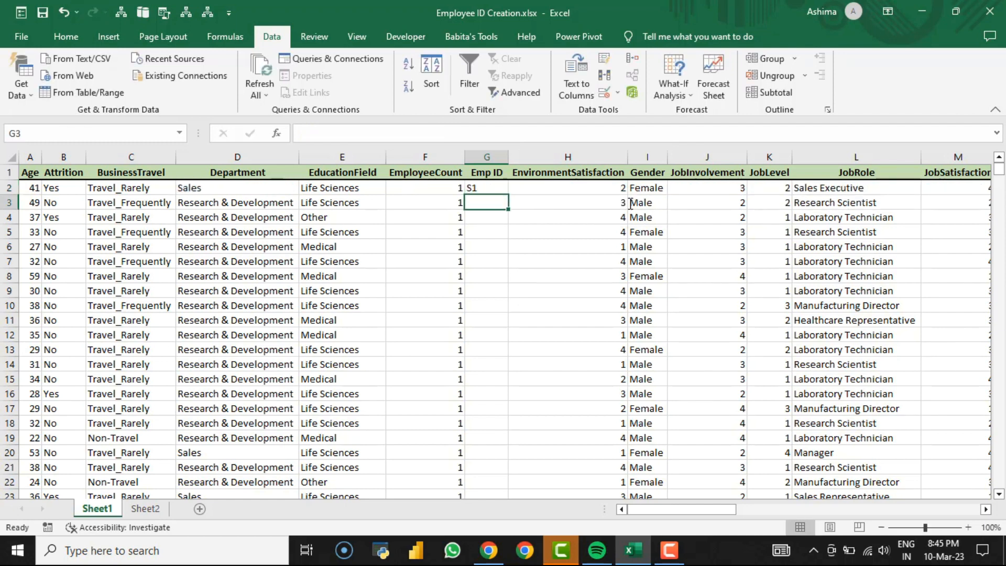
Step: Fill the G2 formula down the Emp ID column through the last data row, G1471
key("Up")
key("Left")
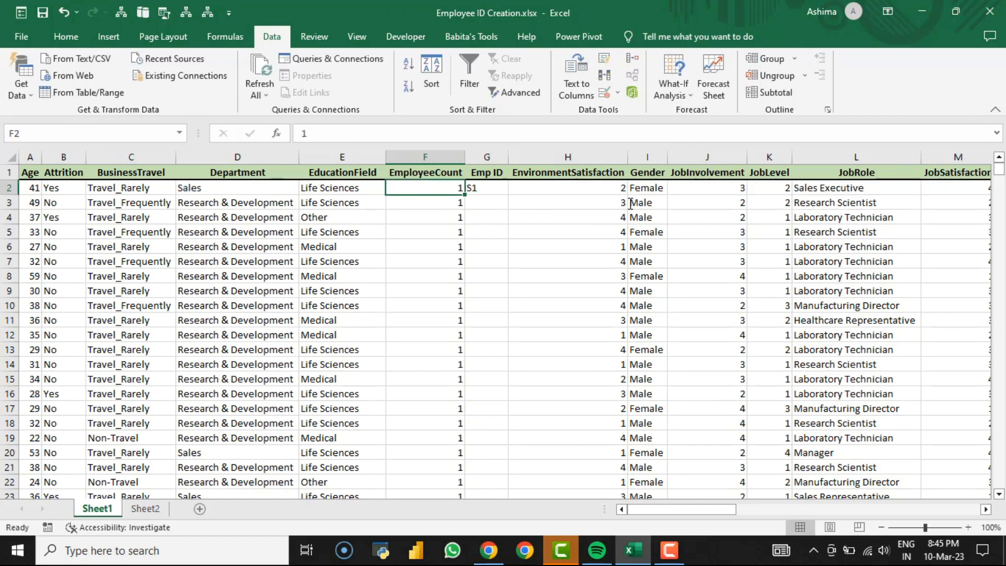
key("ctrl+Down")
key("Right")
key("ctrl+shift+Up")
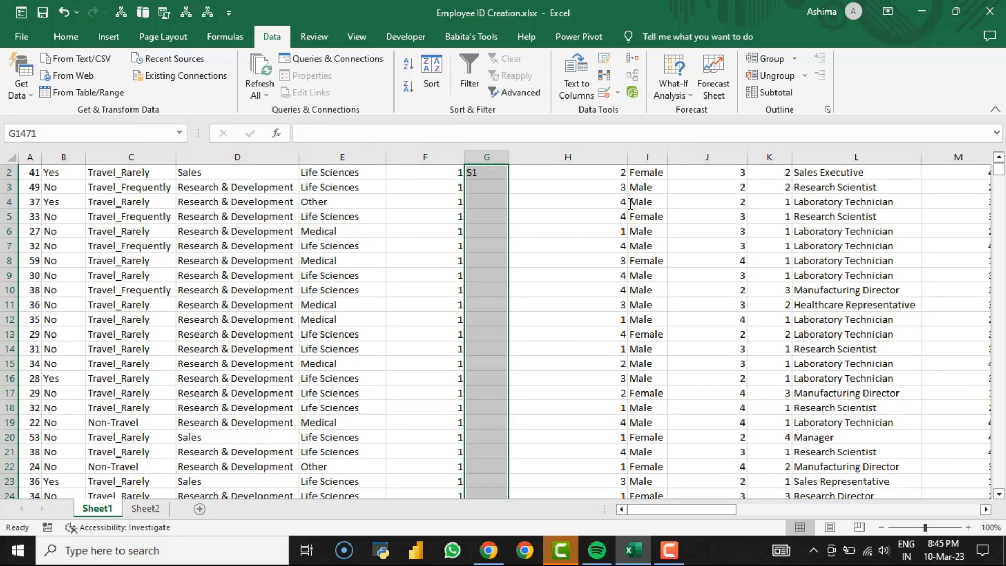
key("ctrl+d")
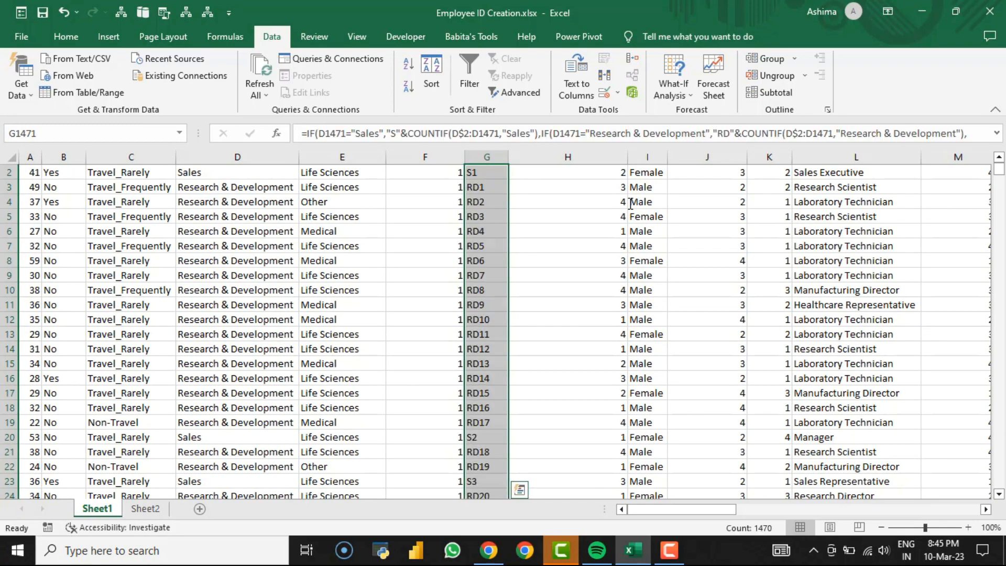
Step: Examine the Emp IDs in the first rows against their departments, from G2 down to the second Sales employee in row 20
key("Up")
key("Down")
key("ctrl+Up")
key("Down")
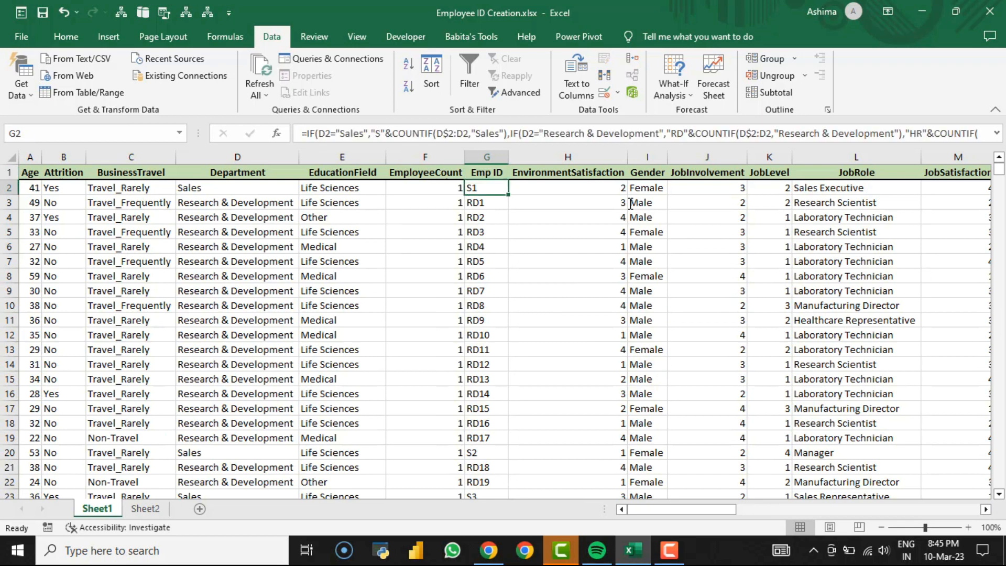
key("Down")
key("Down")
key("Down")
key("Down")
key("Down")
key("Down")
key("Down")
key("Down")
key("Down")
key("Down")
key("Down")
key("Down")
key("Down")
key("Down")
key("Down")
key("Down")
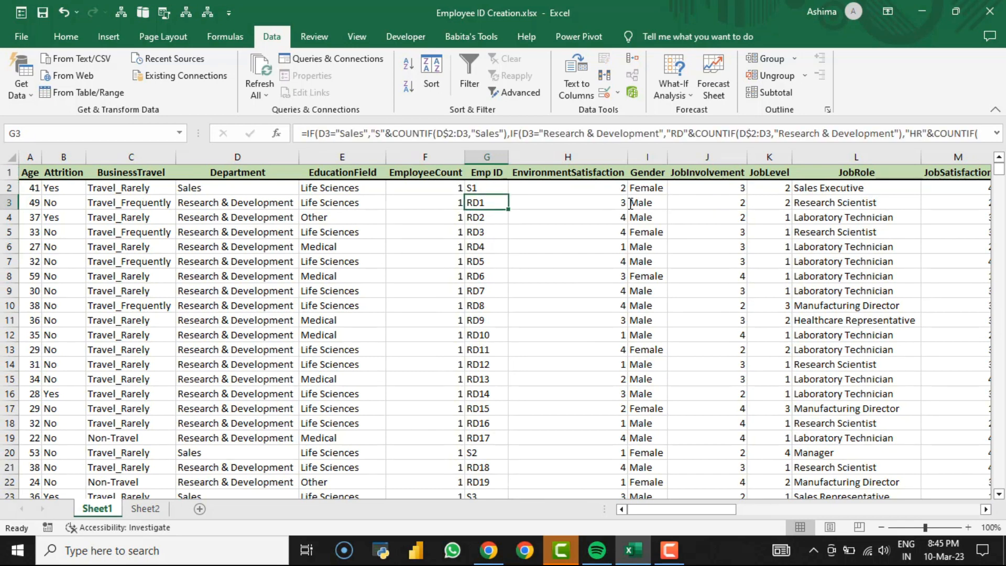
key("Down")
key("Down")
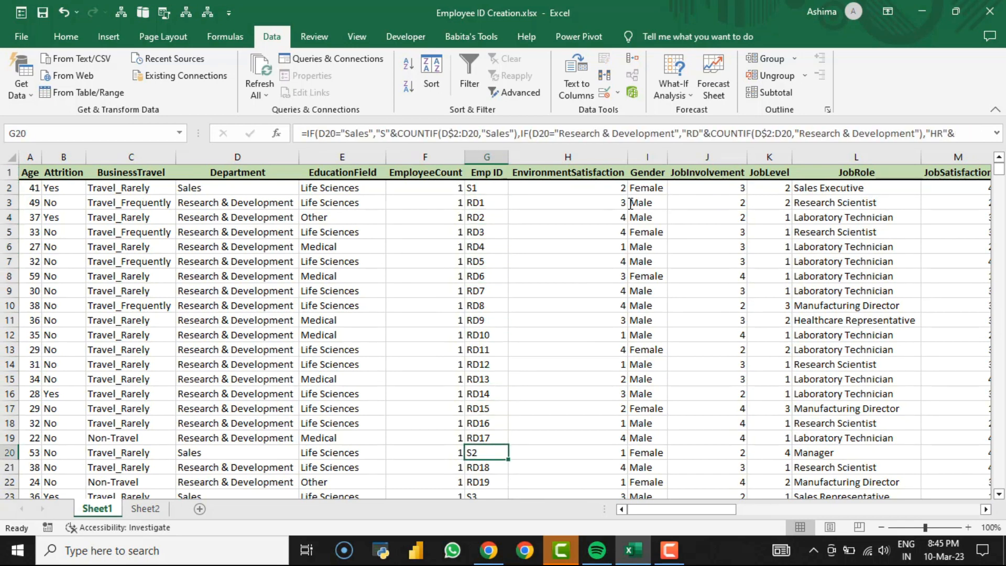
key("ctrl+Up")
key("Down")
key("Down")
key("Down")
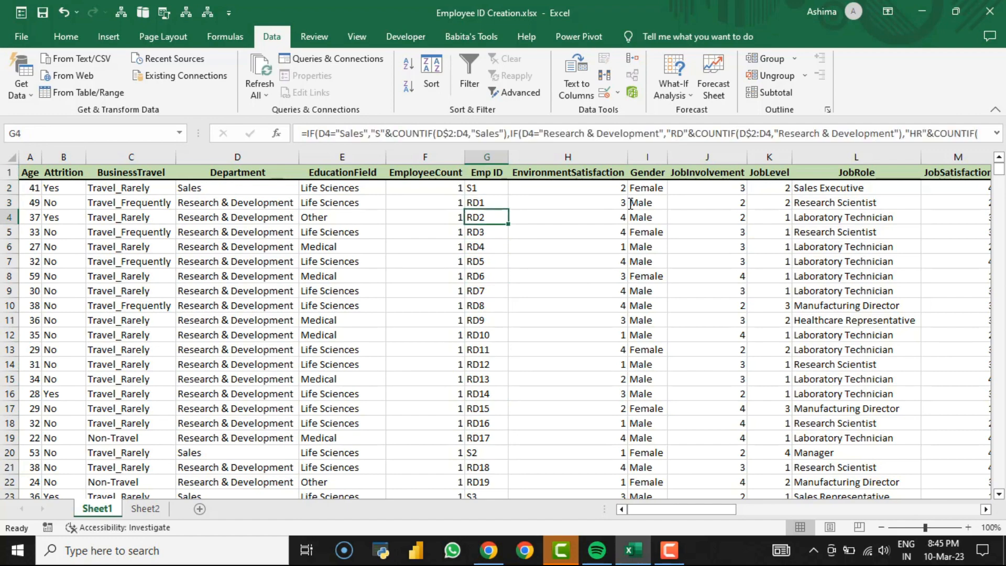
key("Down")
key("Down")
Step: Check the Emp IDs at the end of the data, going from row 1471 up towards the last Human Resources entry
key("ctrl+Down")
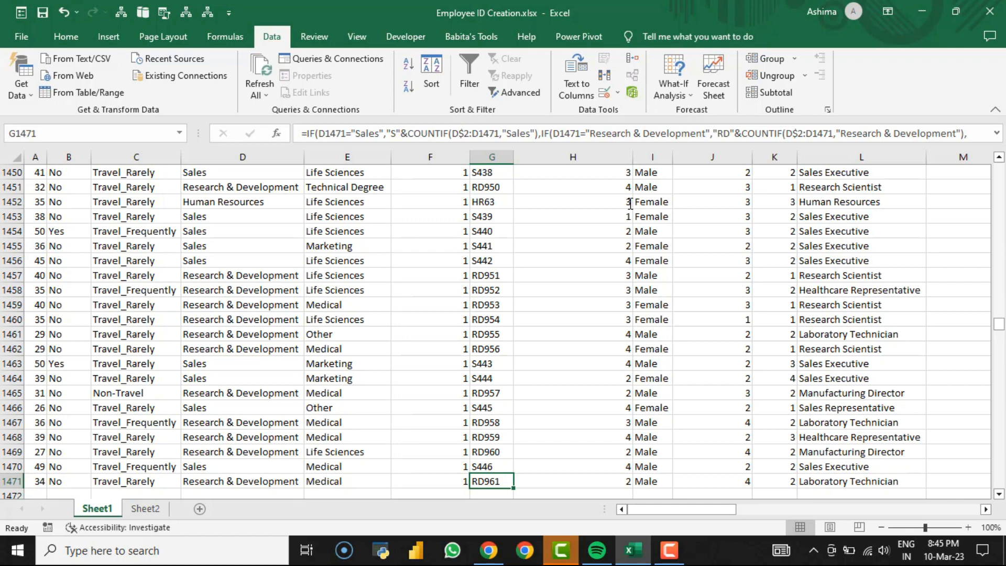
key("Up")
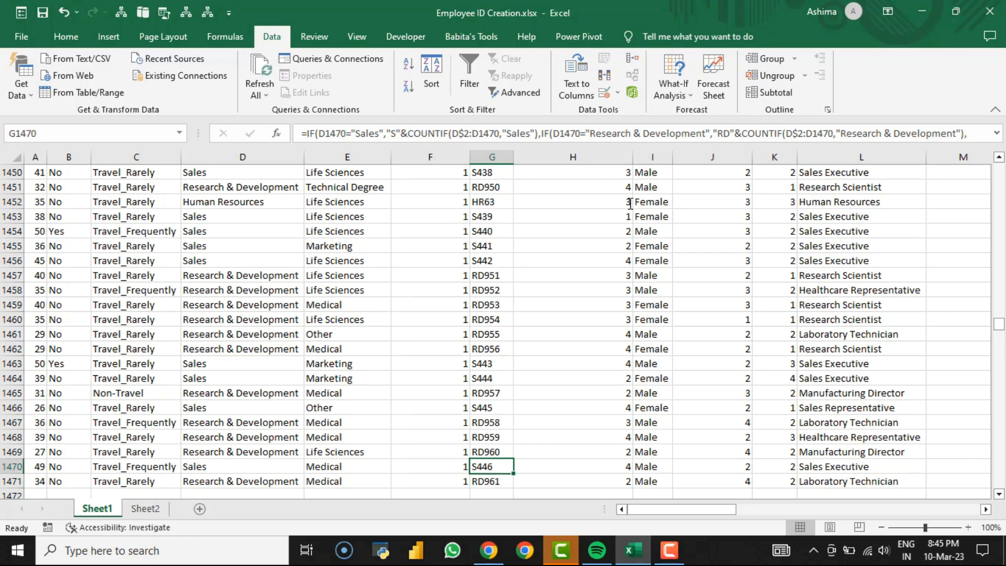
key("Up")
key("Up")
key("Up")
key("Up")
key("Up")
key("Up")
key("Up")
key("Up")
key("Up")
key("Up")
key("Up")
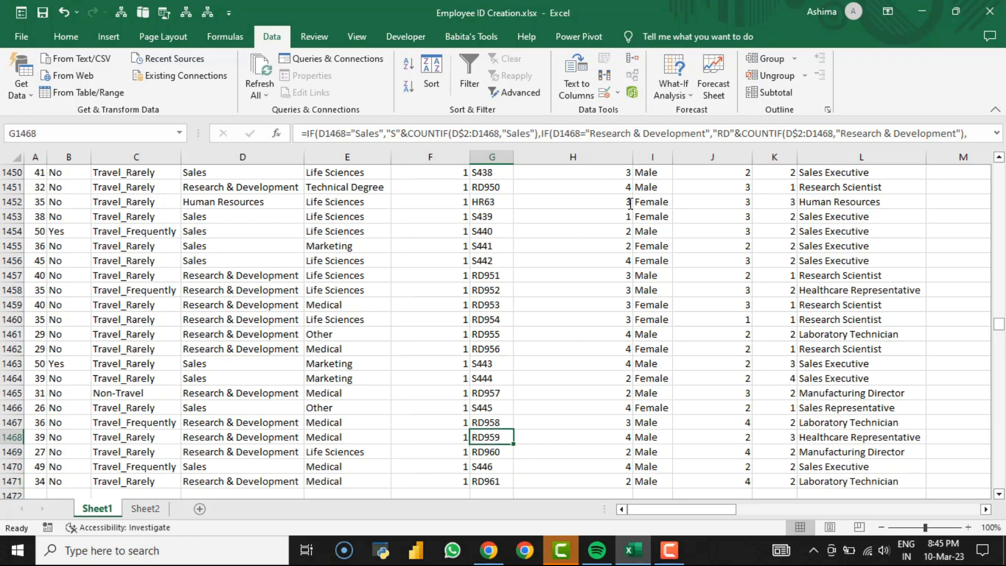
key("Up")
key("Up")
key("Up")
key("Up")
key("Up")
key("Up")
key("Up")
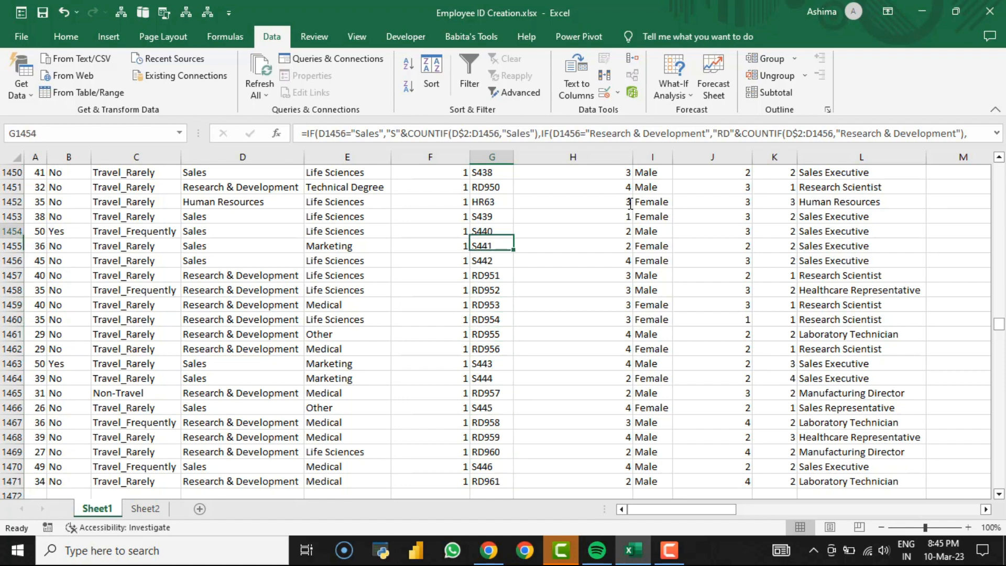